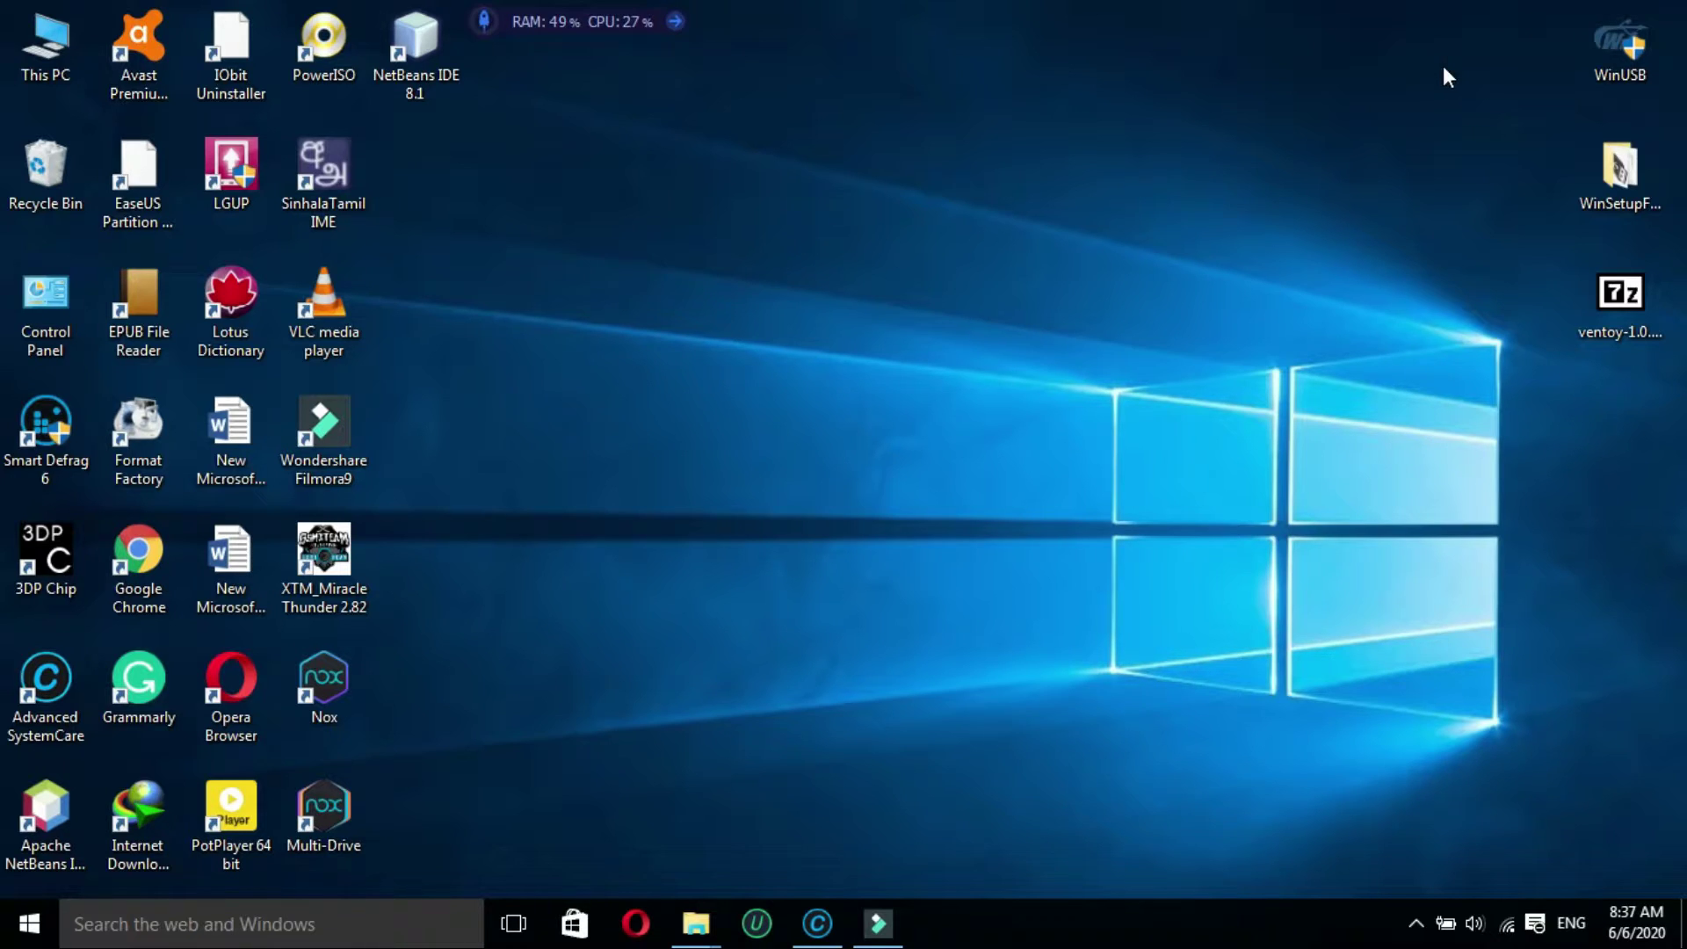
Extract the desktop ventoy-1.0.12-windows zip into its own folder with 7-Zip.
drag(1507, 19, 1496, 211)
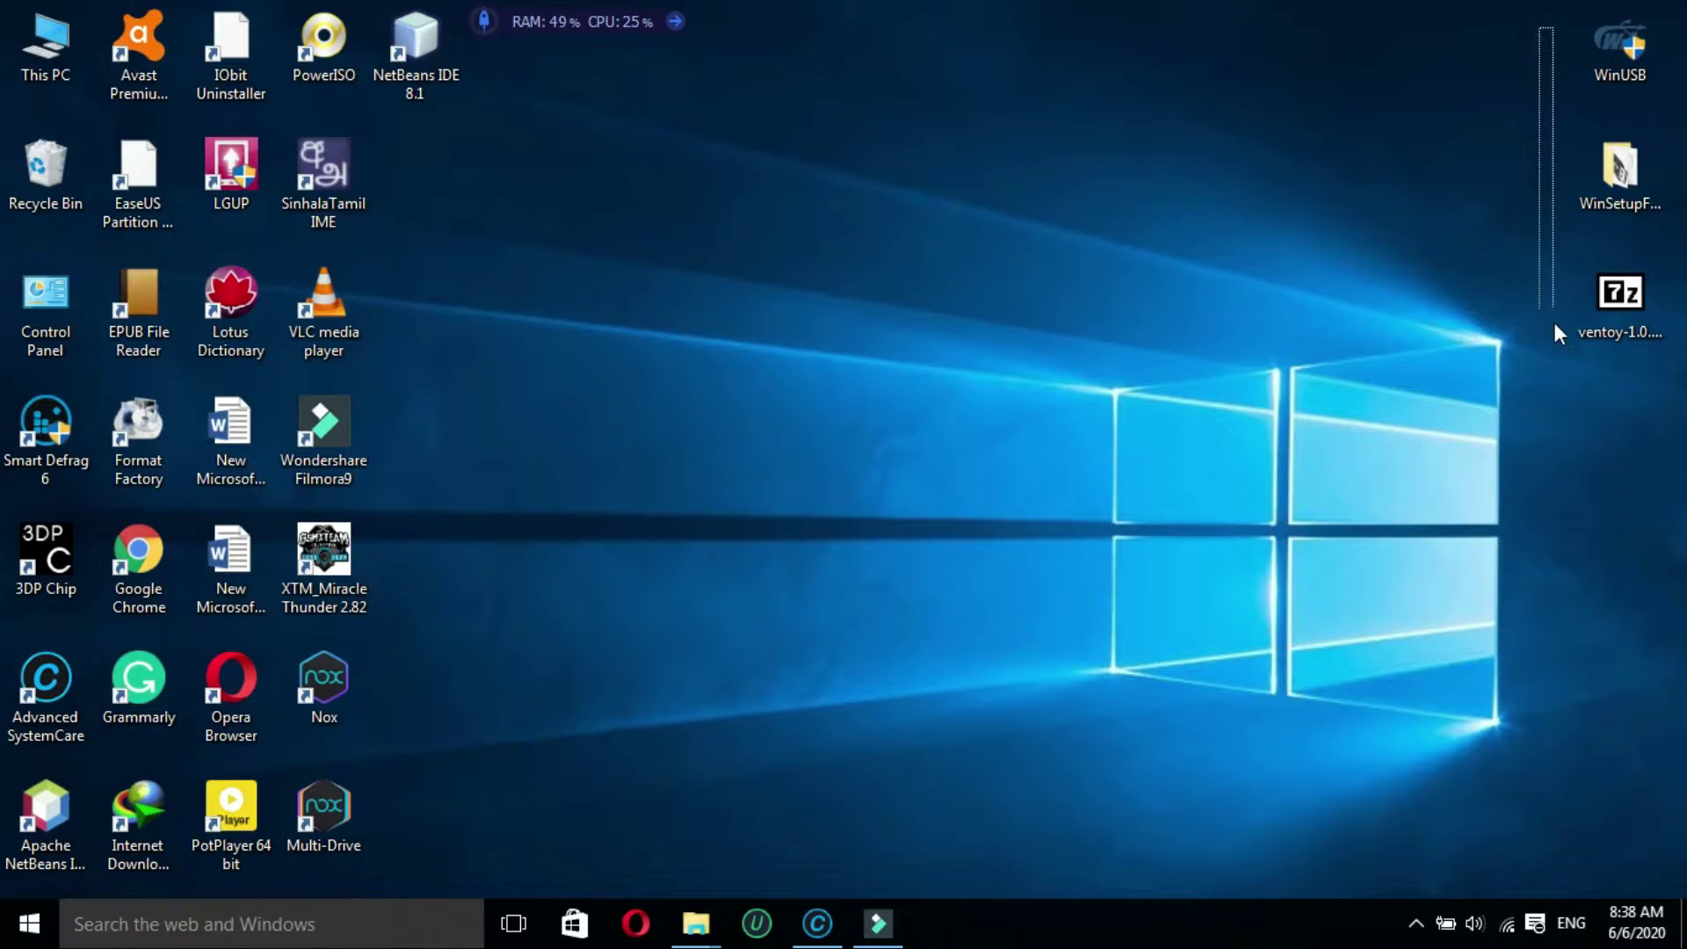
drag(1555, 323, 1655, 322)
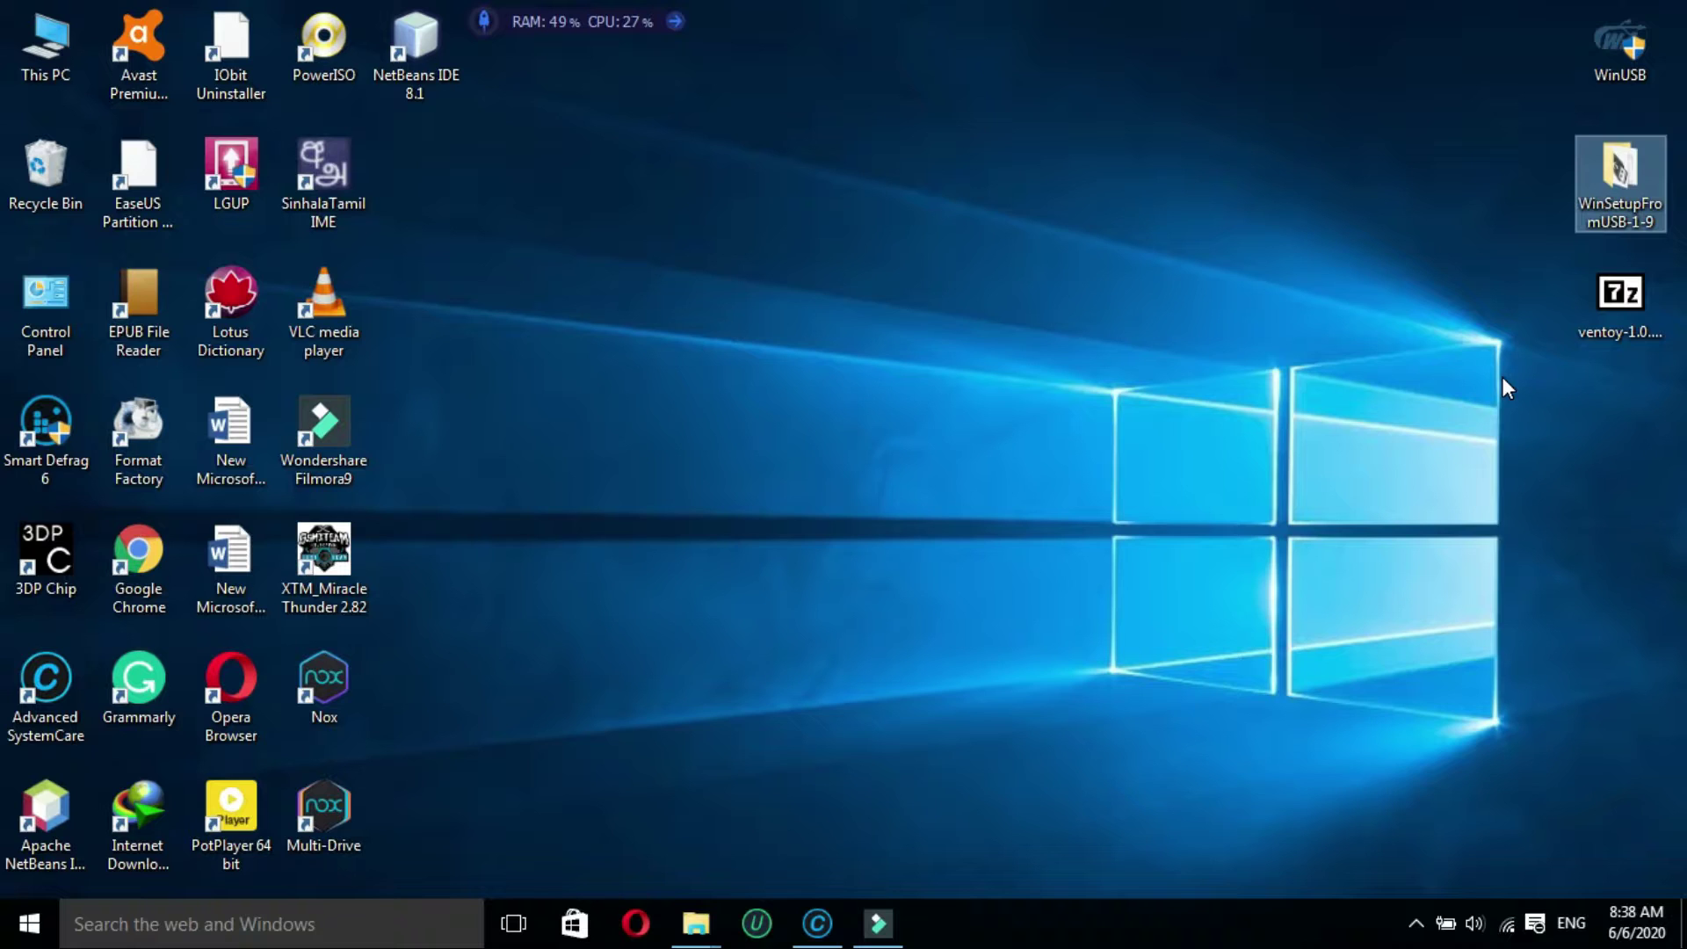
click(1608, 317)
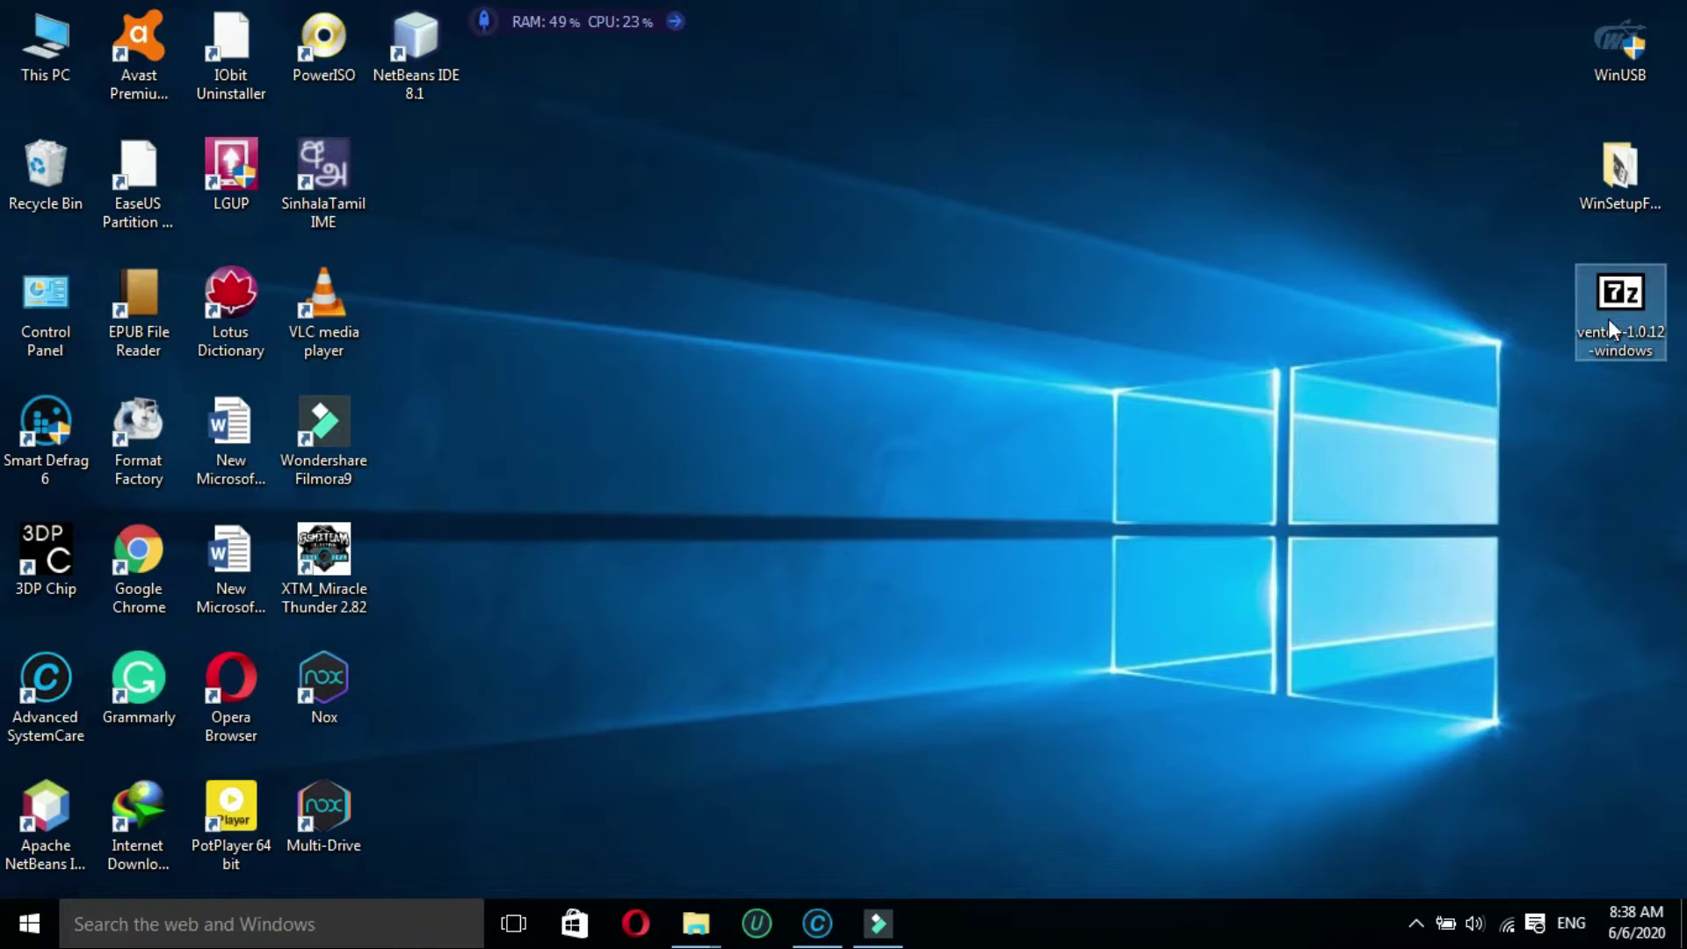
right_click(1639, 310)
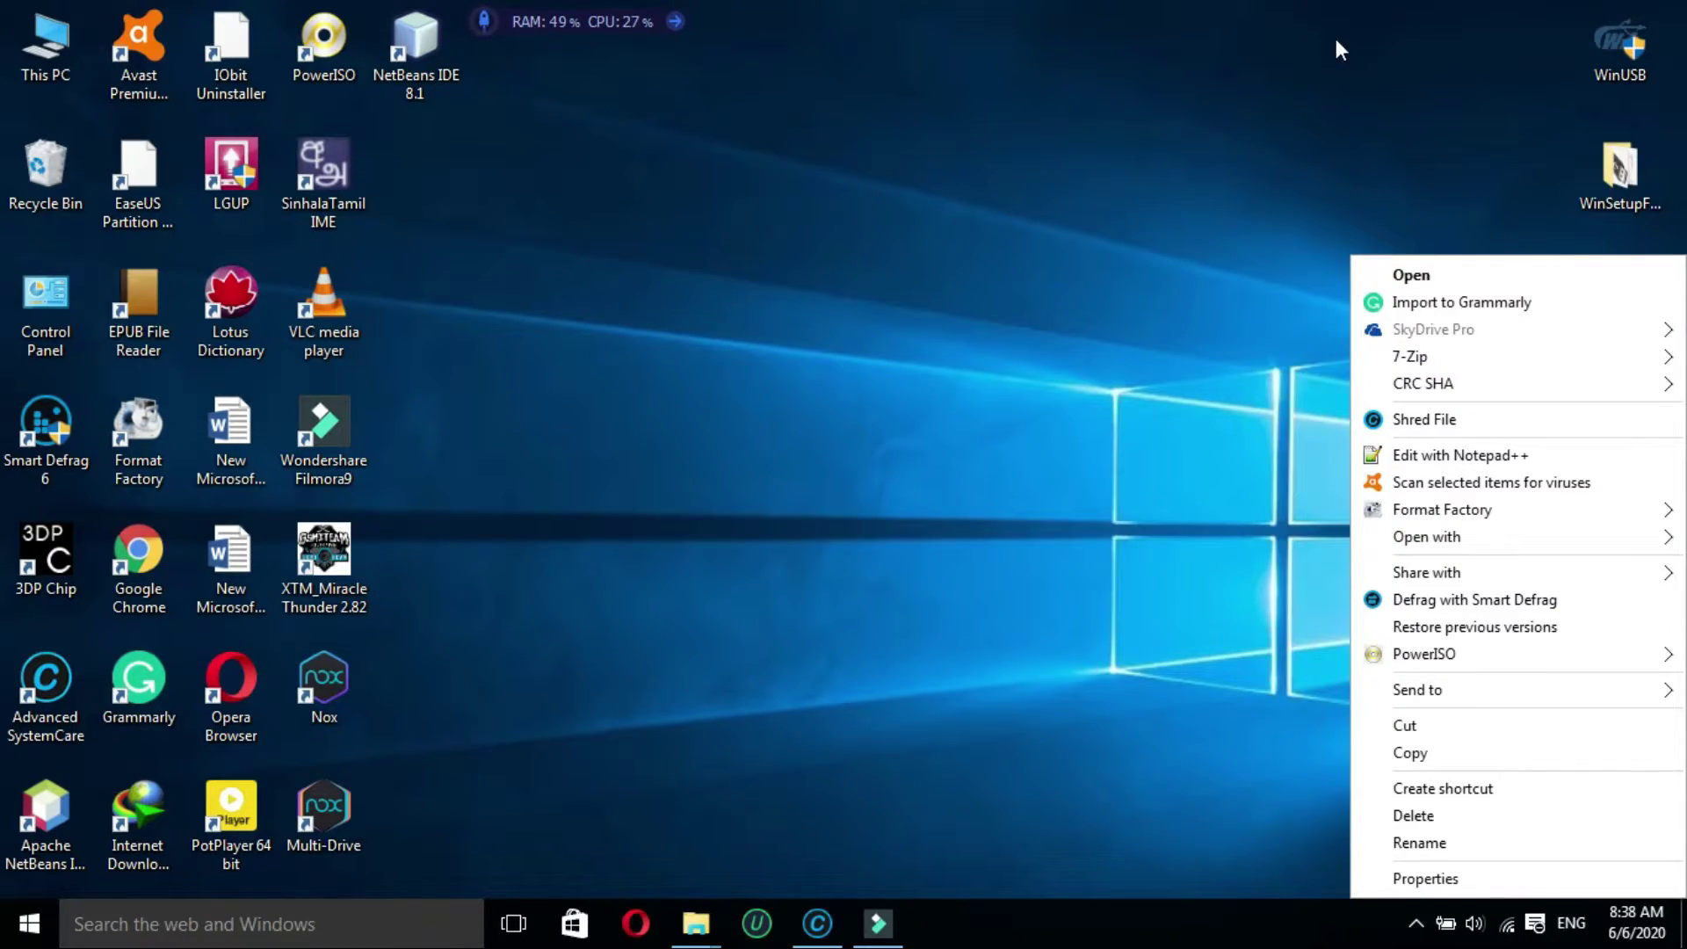
click(1363, 36)
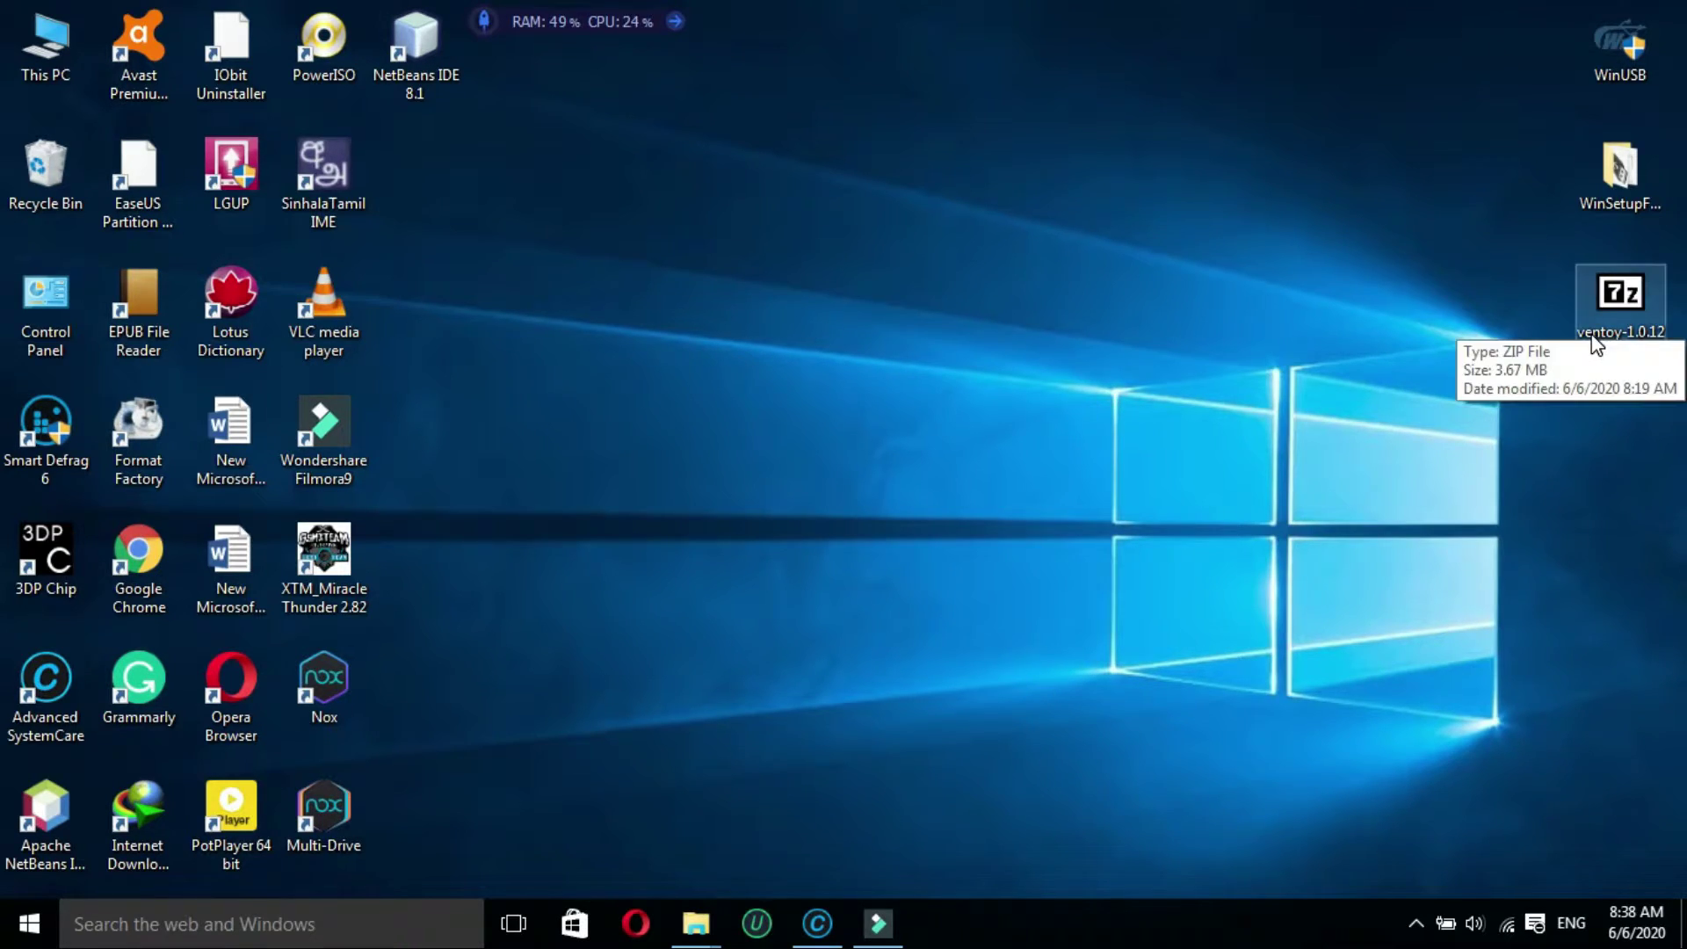
right_click(1637, 309)
mouse_move(1410, 356)
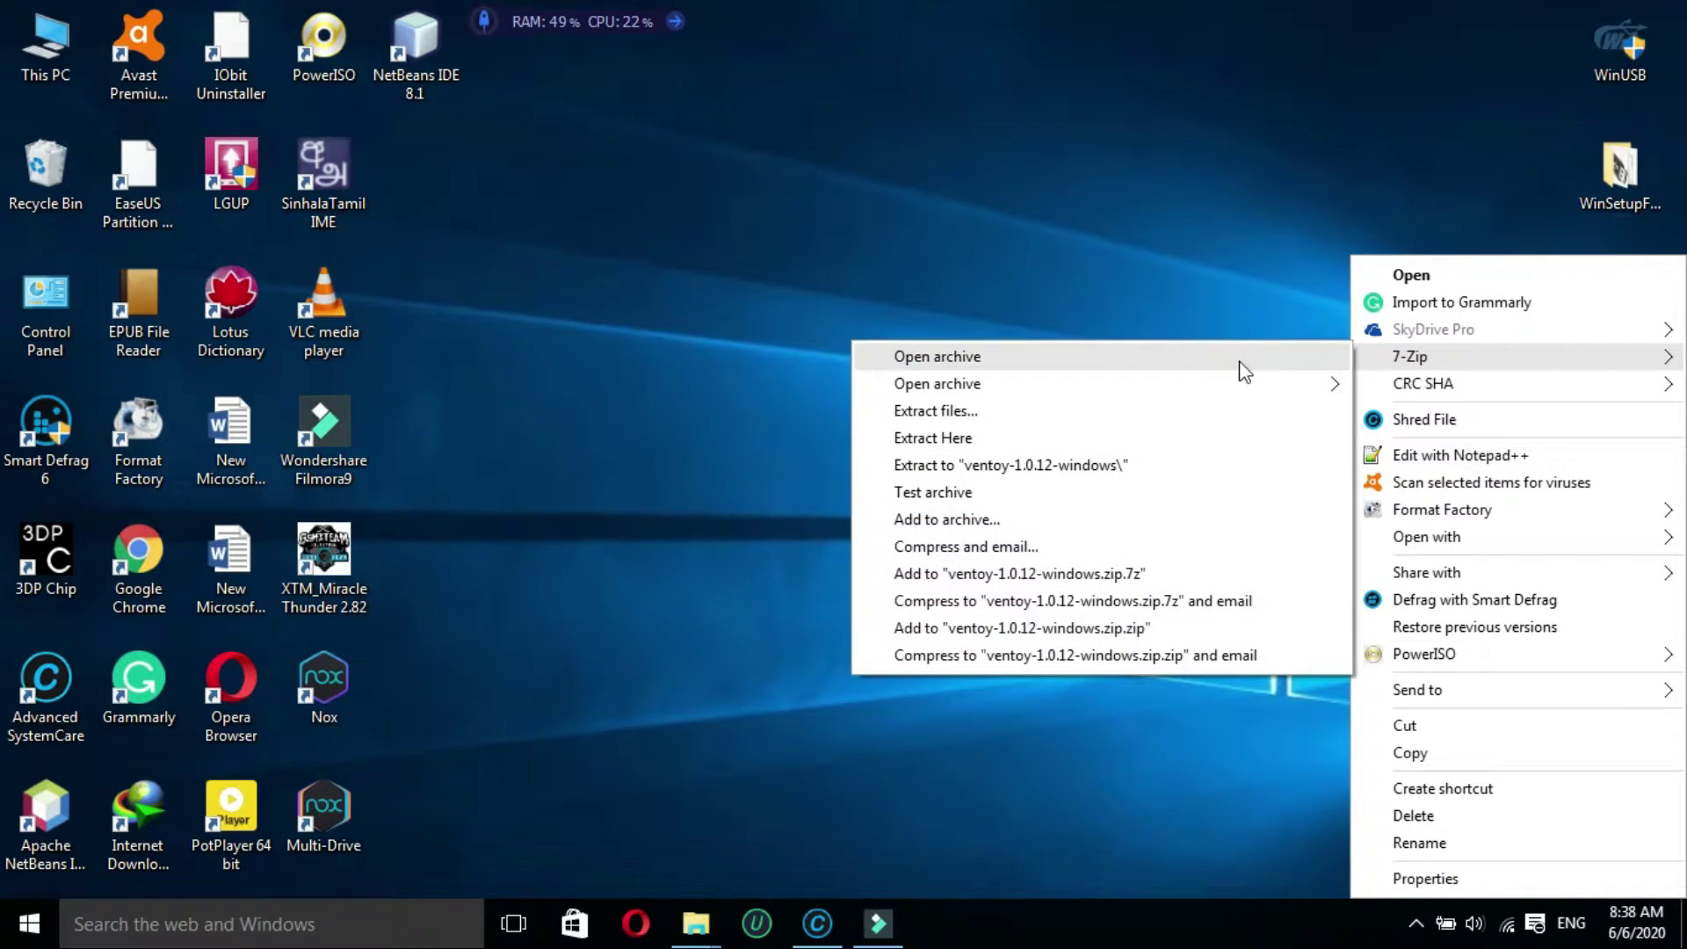
click(1042, 468)
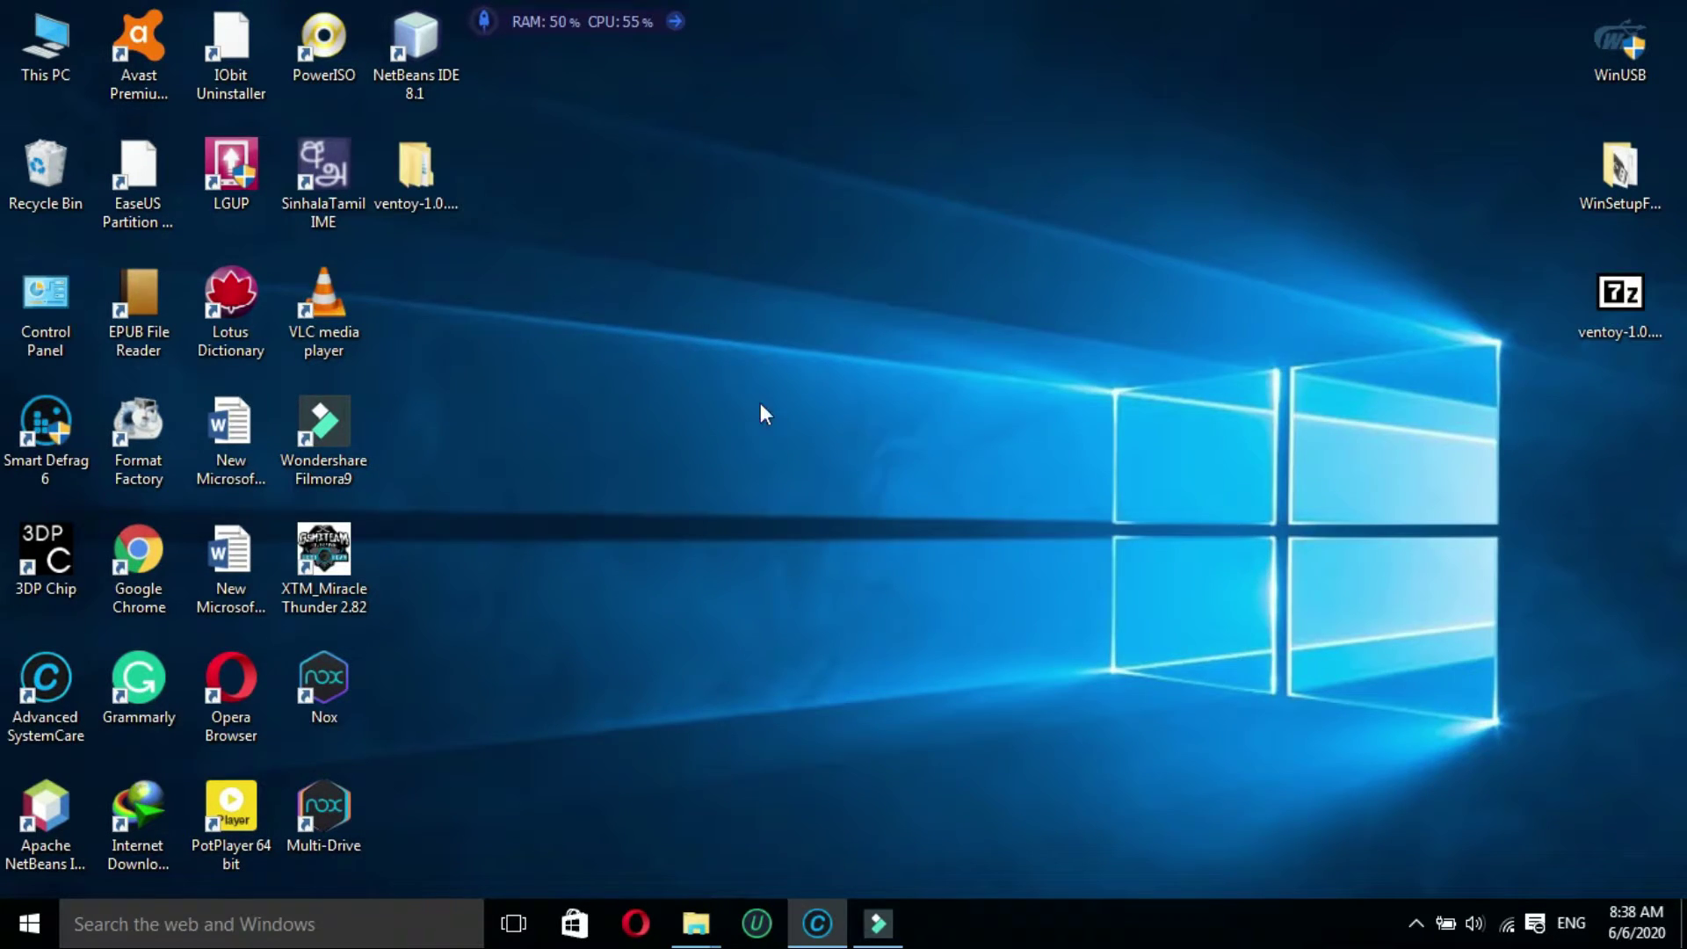
Open the extracted ventoy-1.0.12 folder and run Ventoy2Disk.exe as administrator.
double_click(444, 200)
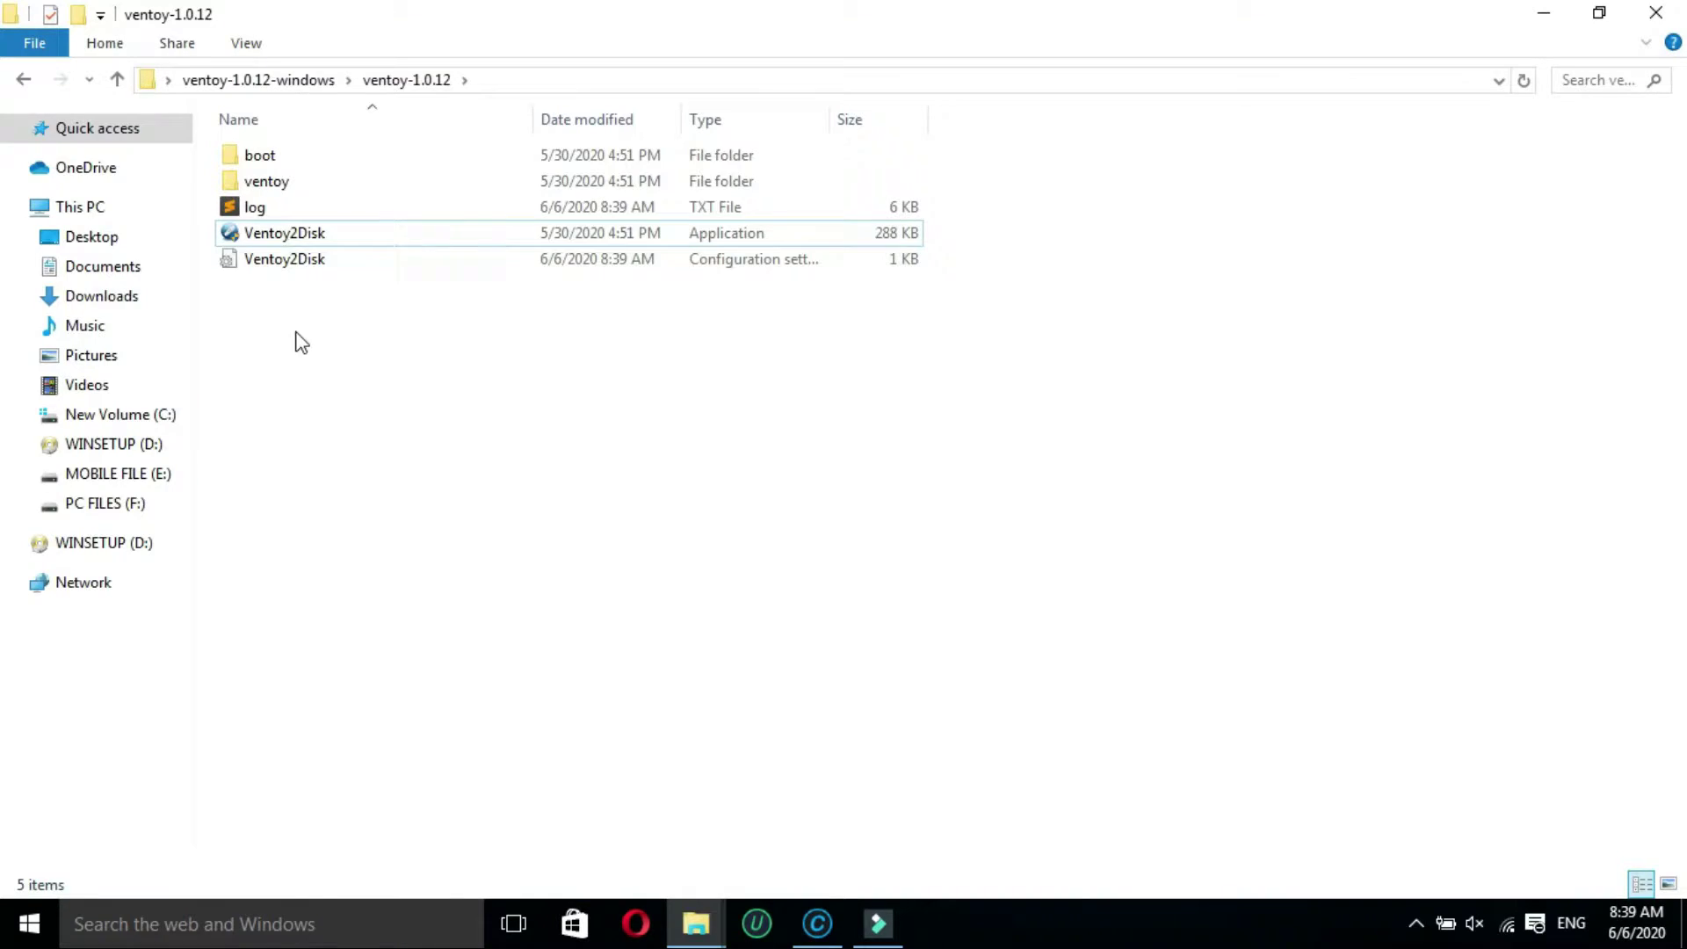
right_click(328, 234)
mouse_move(386, 252)
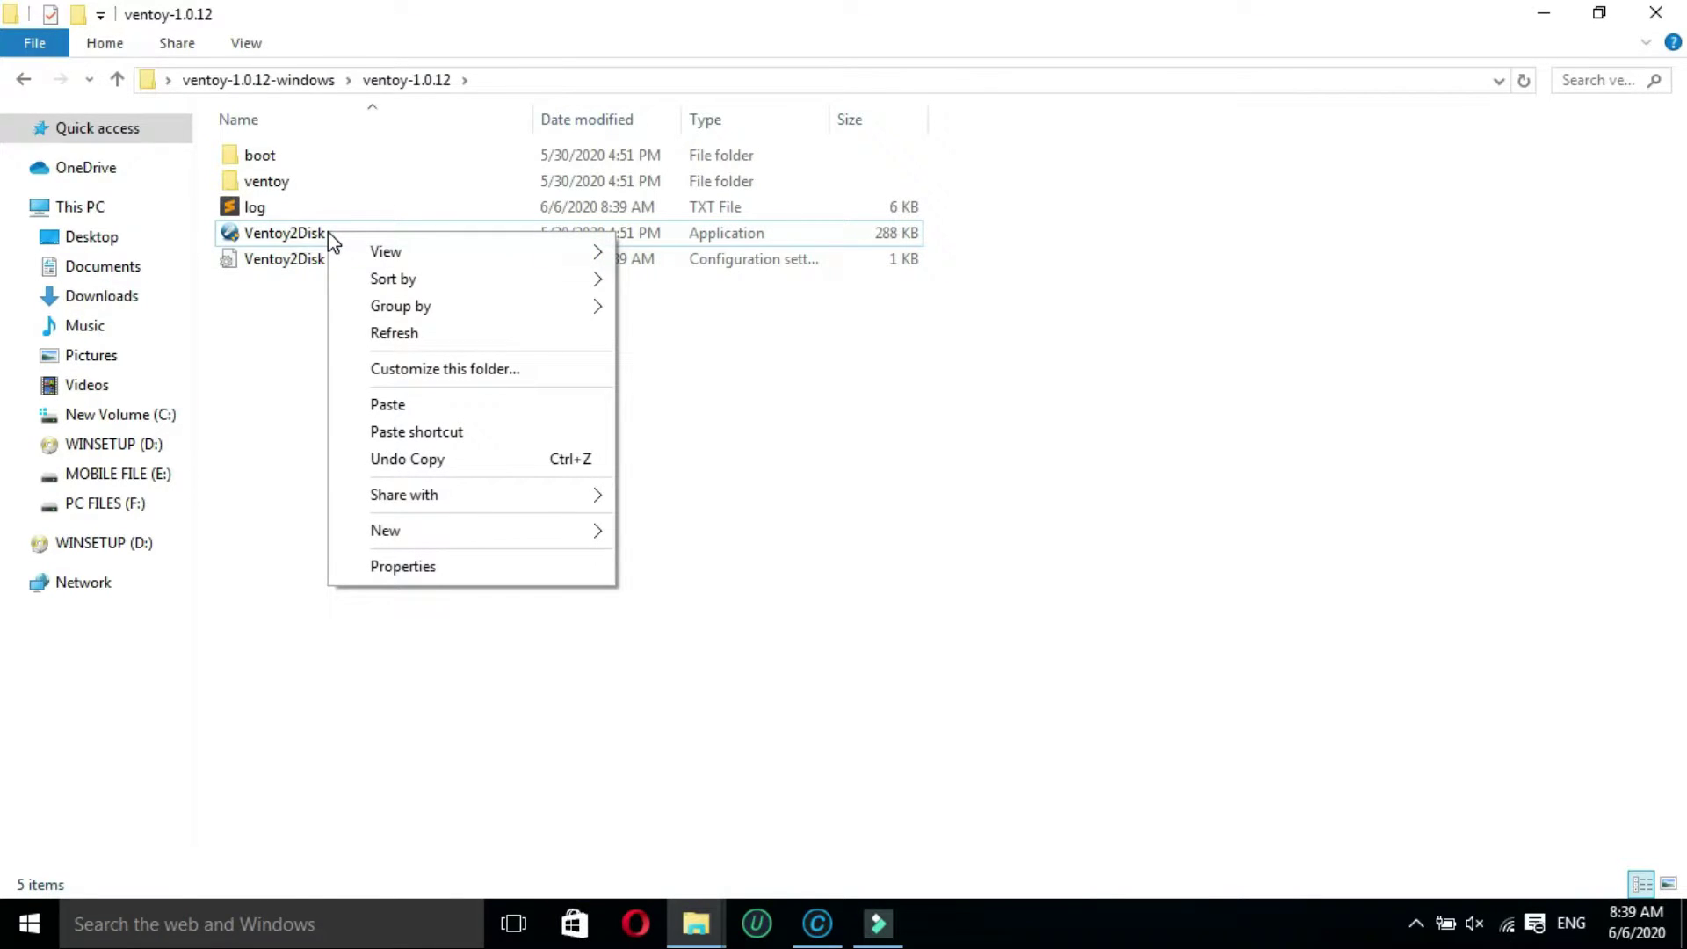
click(302, 235)
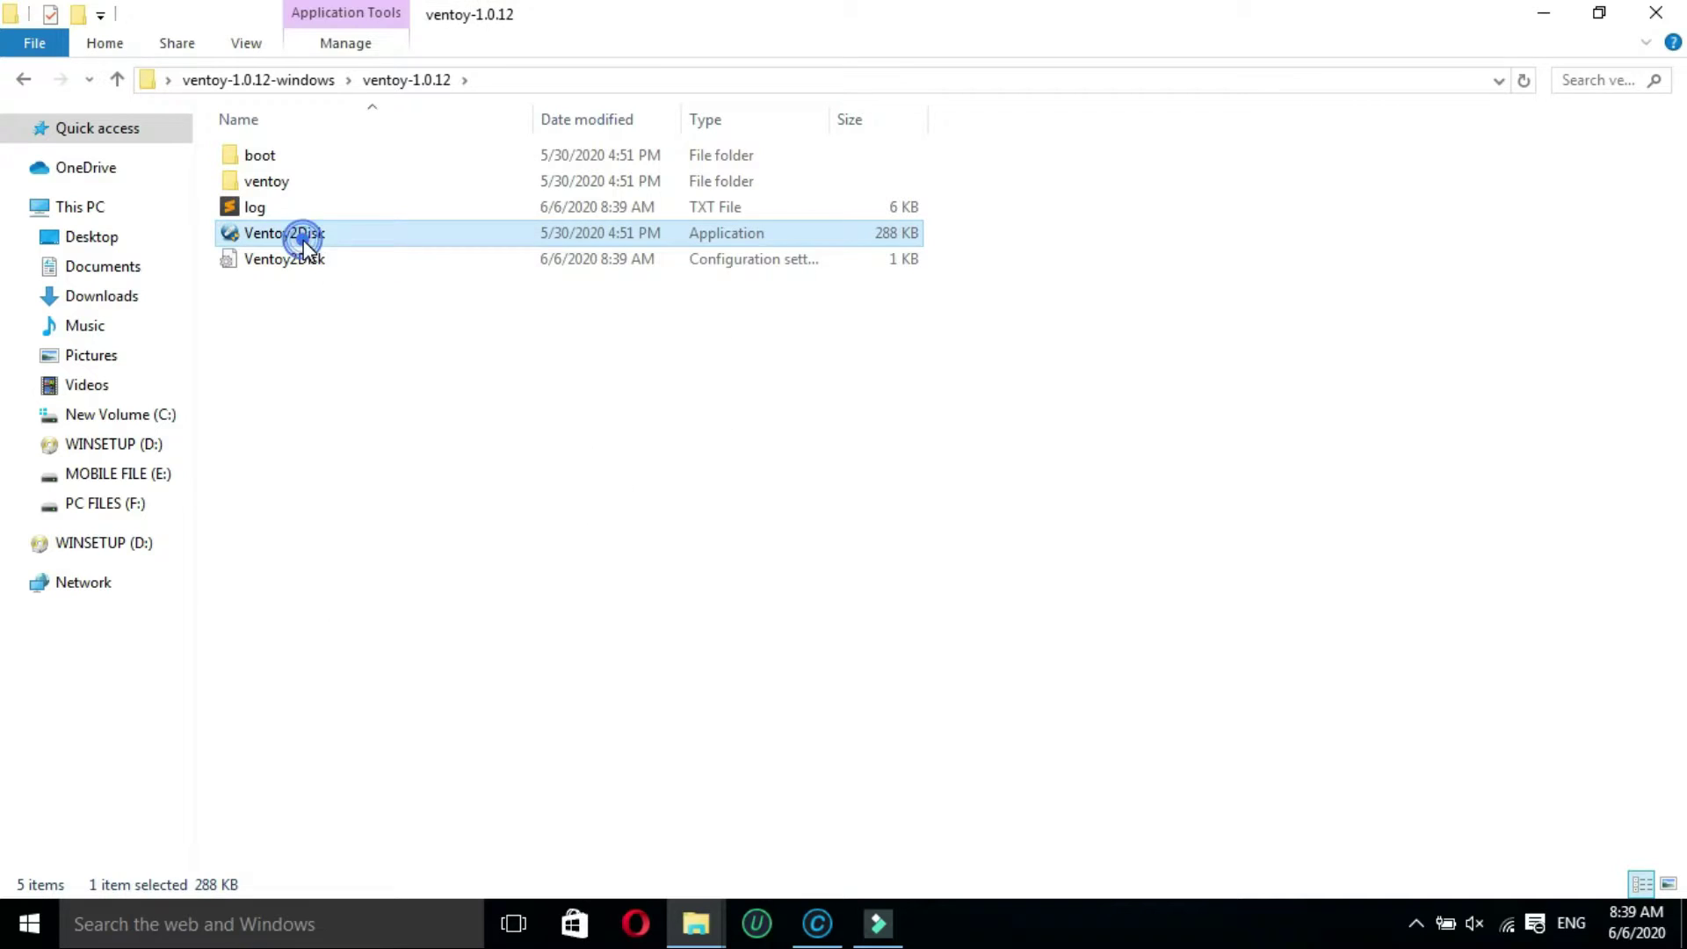
right_click(305, 235)
click(419, 157)
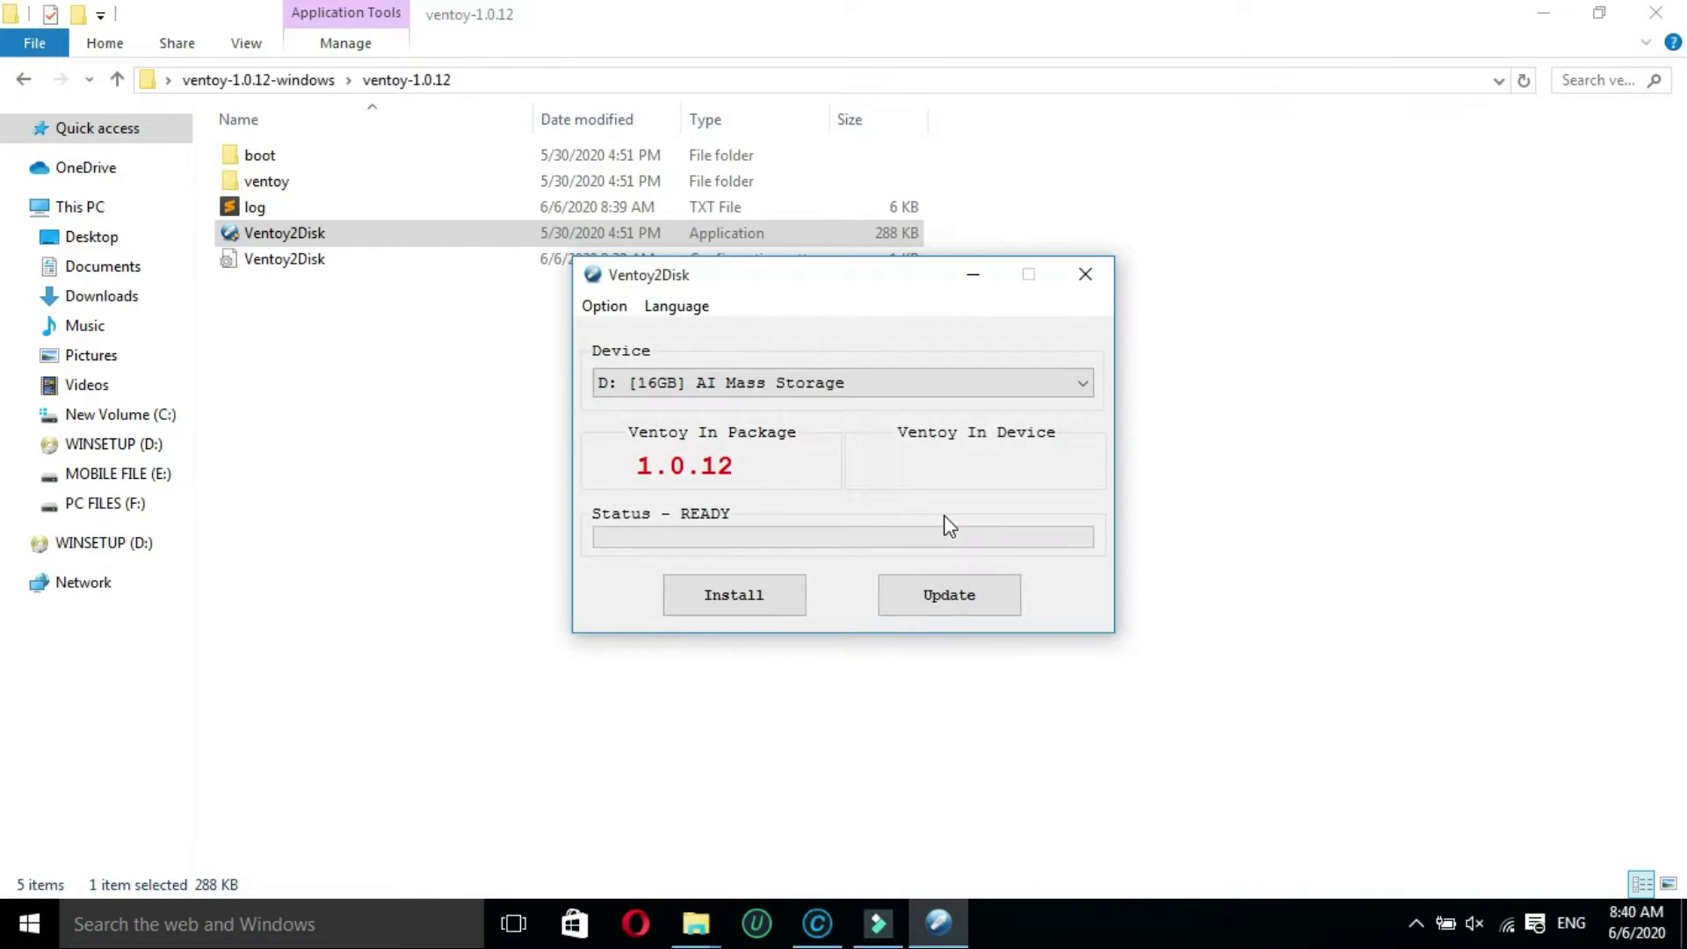
Approve the UAC prompt and choose the 16GB D: drive as the Ventoy target device.
click(911, 376)
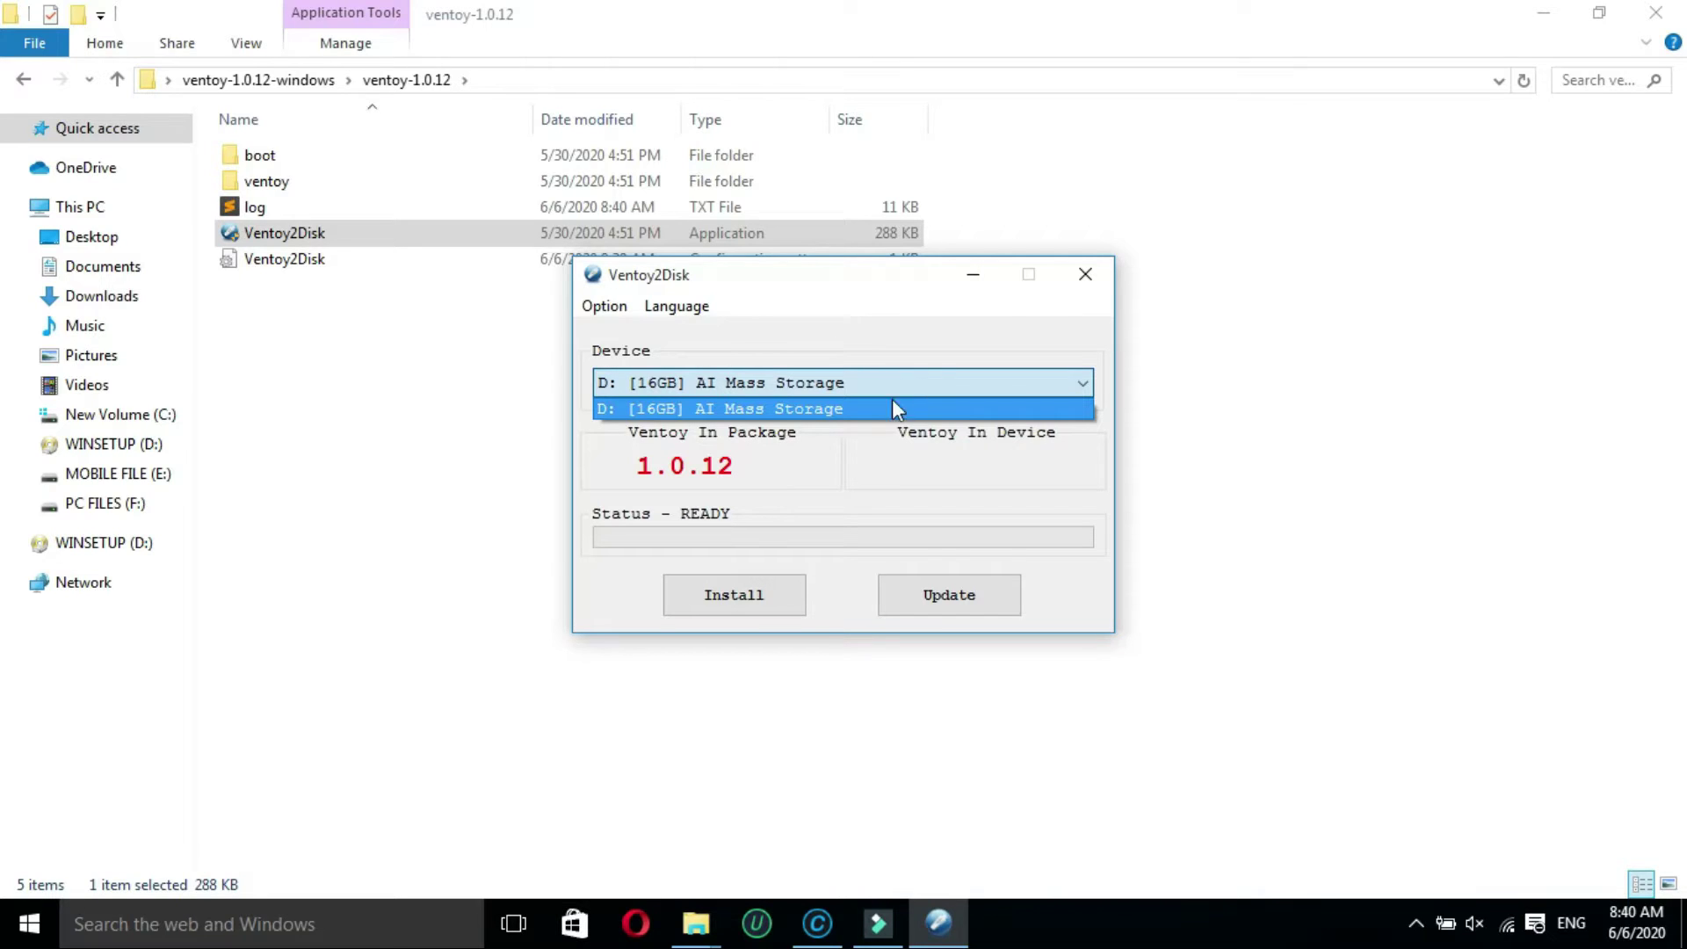
click(839, 419)
click(856, 387)
click(762, 534)
click(616, 311)
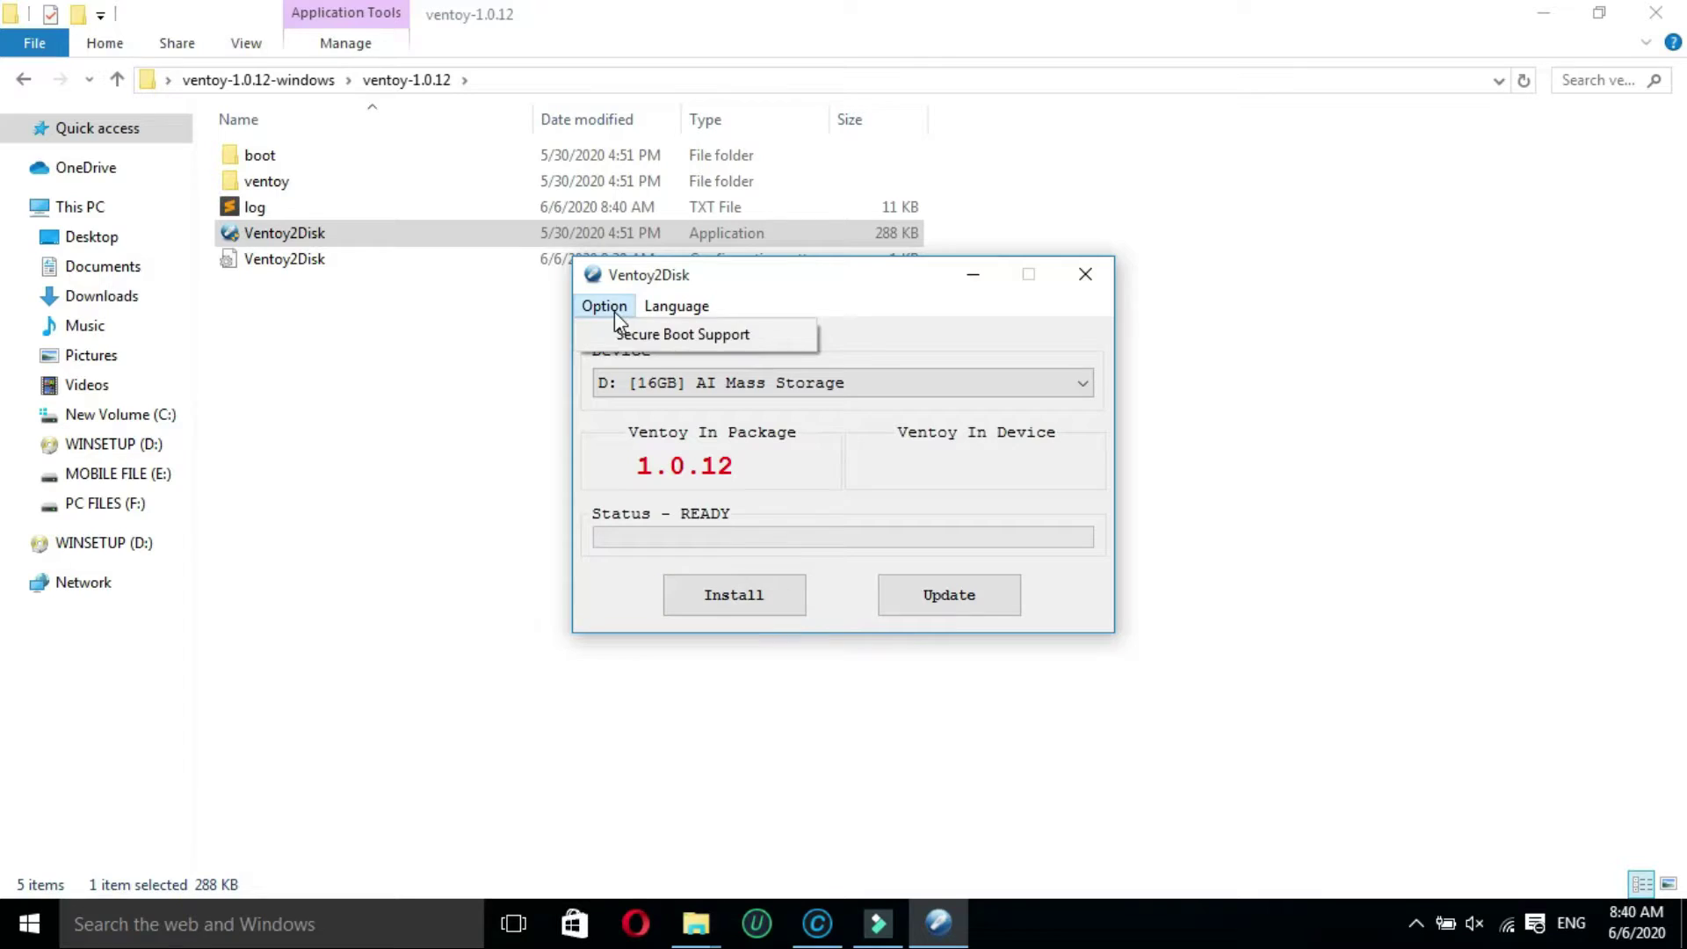
Install Ventoy 1.0.12 onto D:, accepting both format warnings and the success message.
click(747, 596)
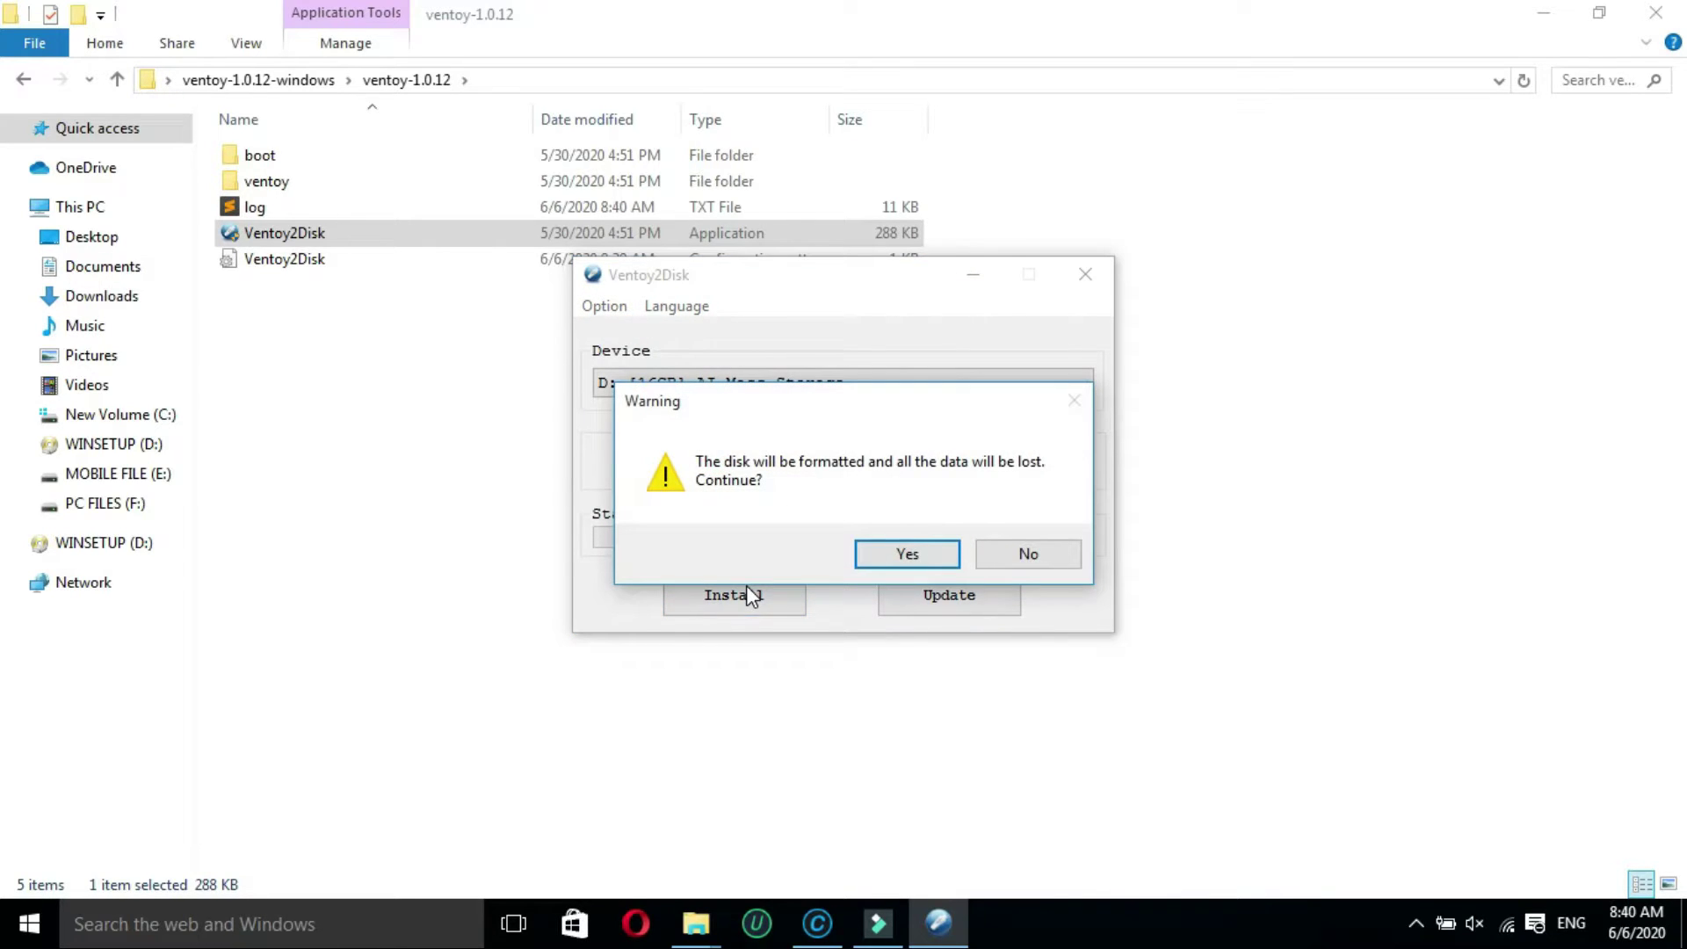
click(916, 563)
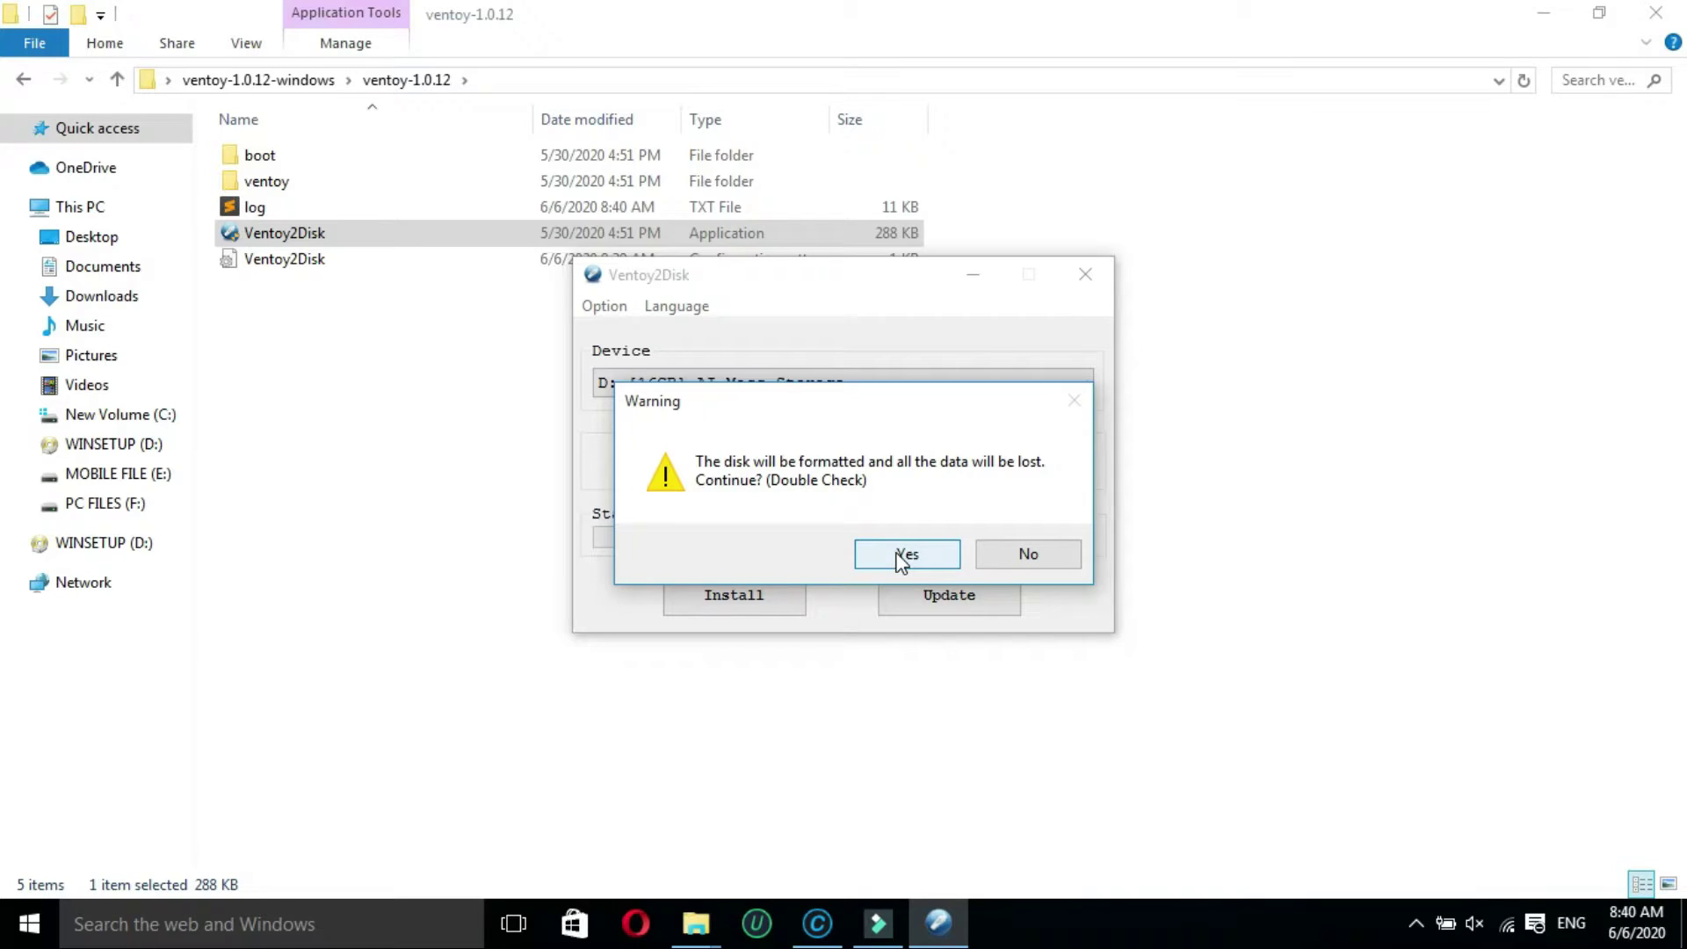
click(902, 556)
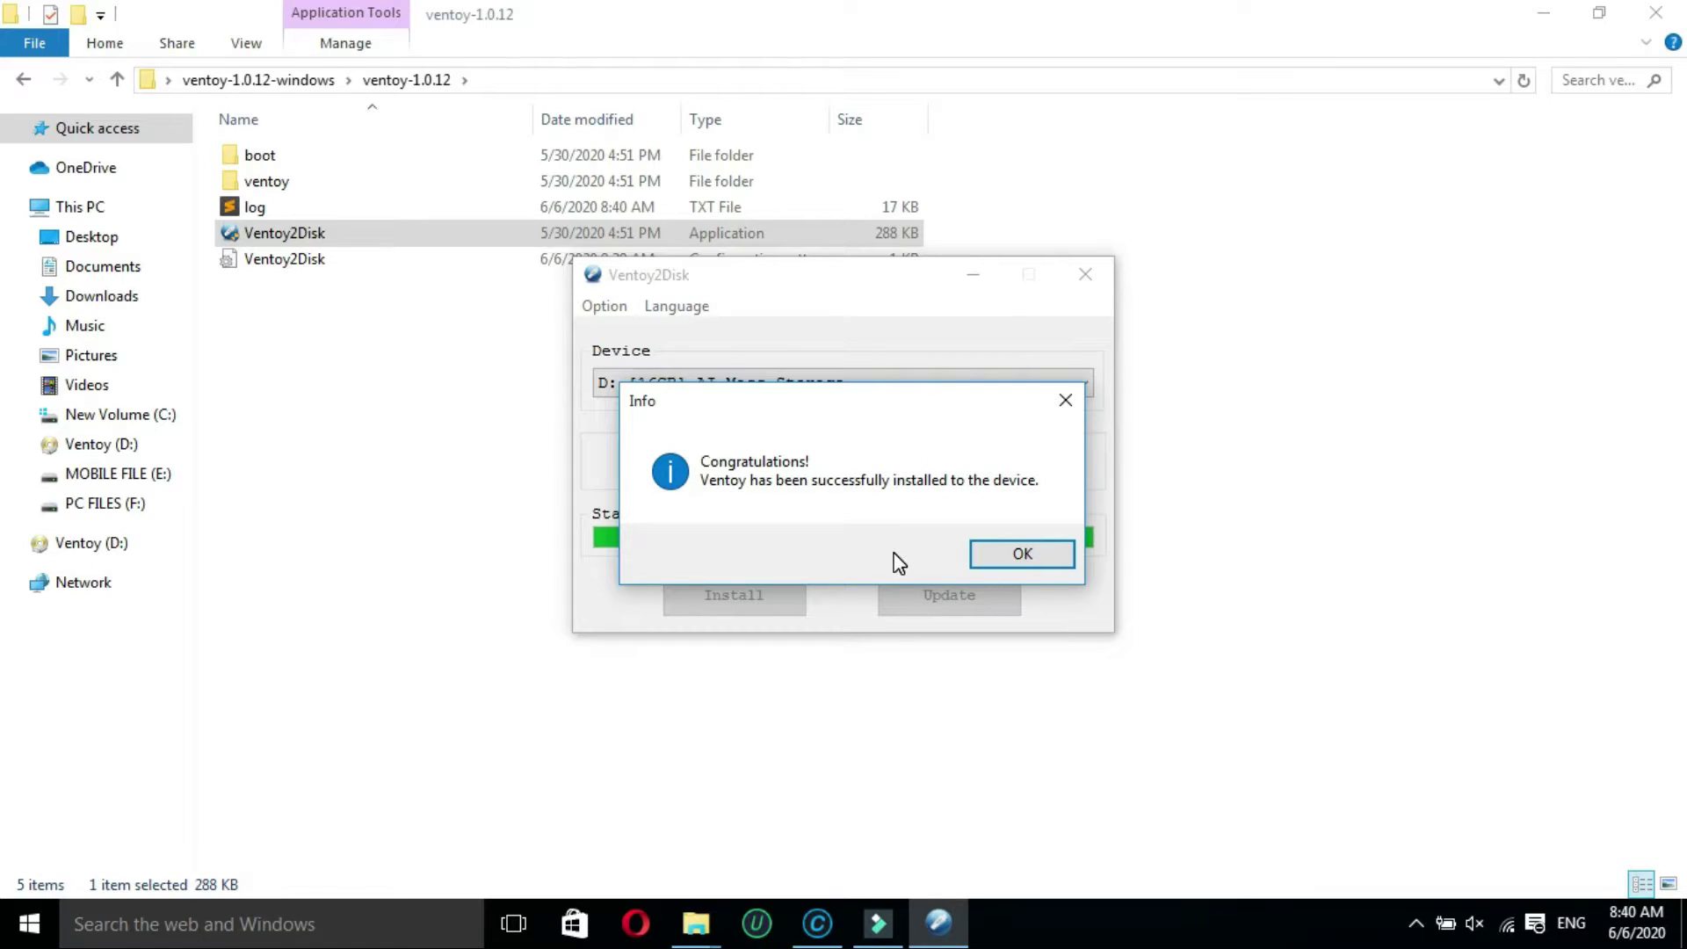
click(1041, 555)
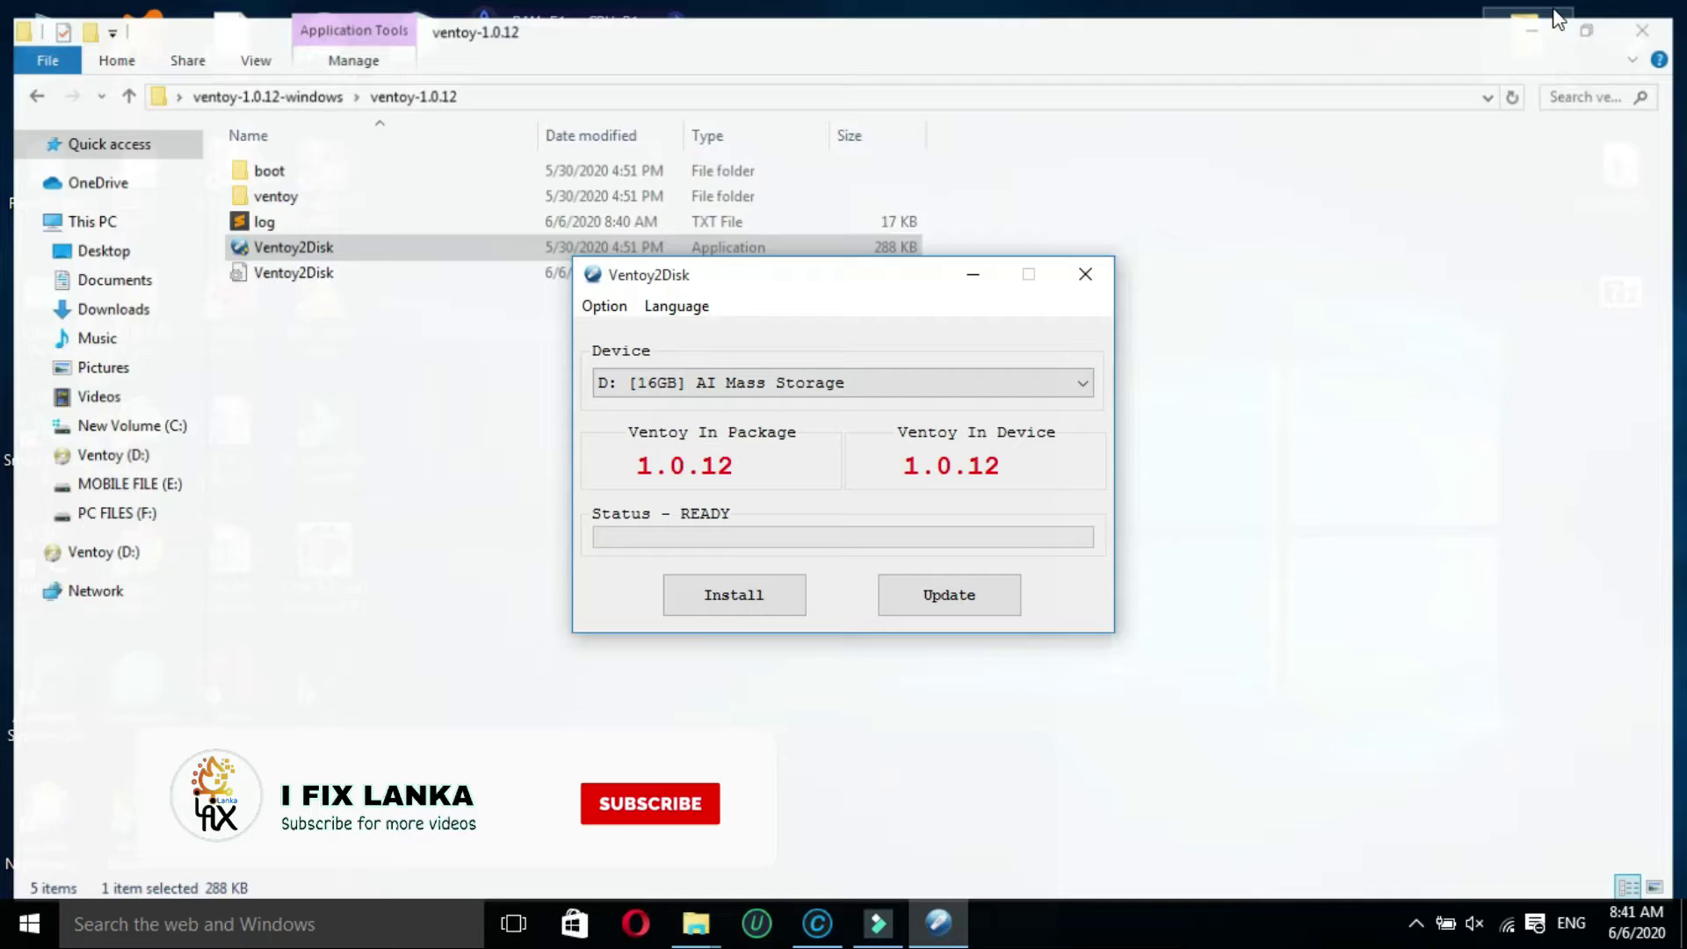
Open This PC maximized and check the Ventoy (D:) drive.
click(1542, 13)
double_click(66, 60)
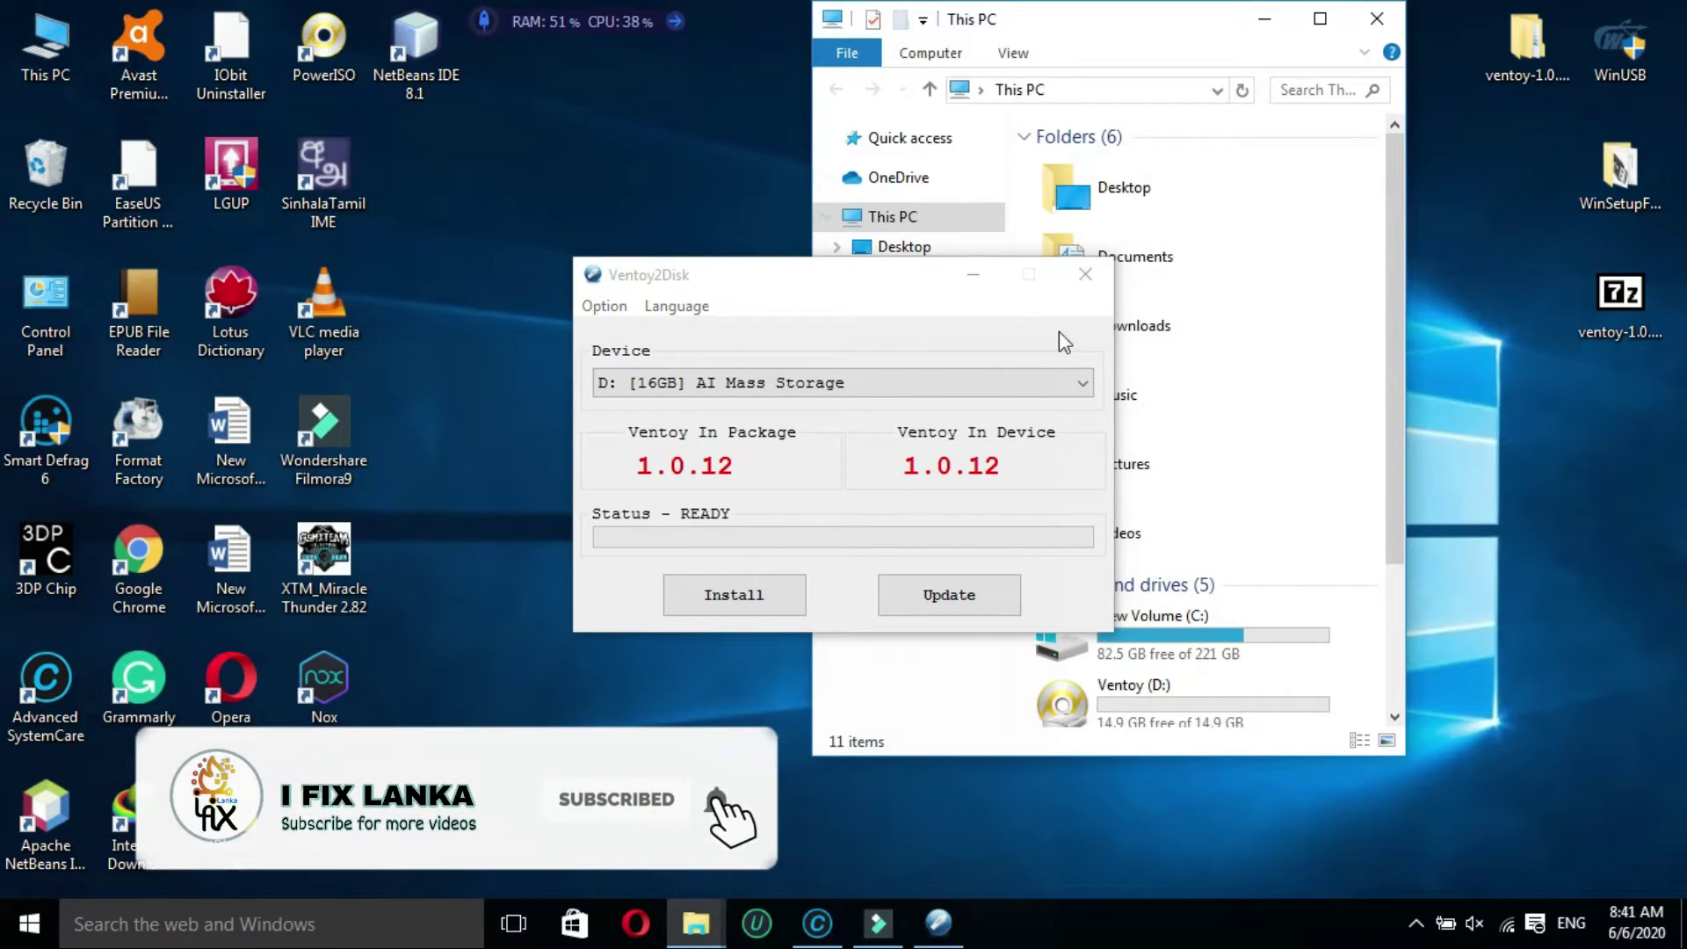
click(1320, 19)
click(619, 350)
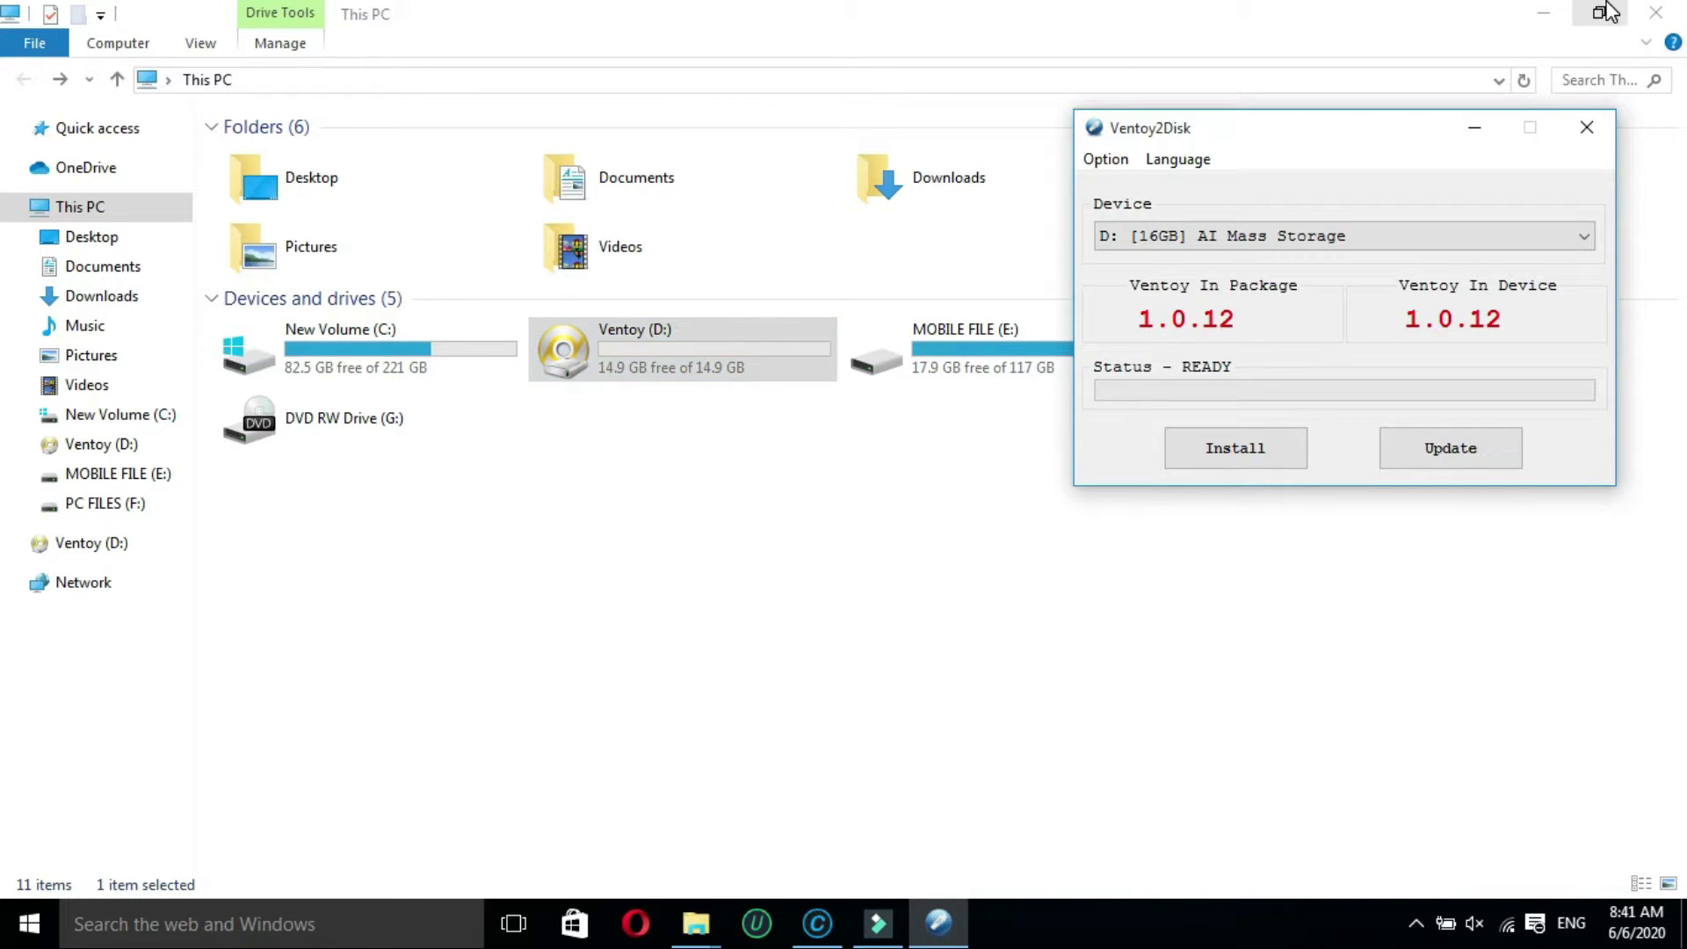
click(1542, 15)
mouse_move(696, 923)
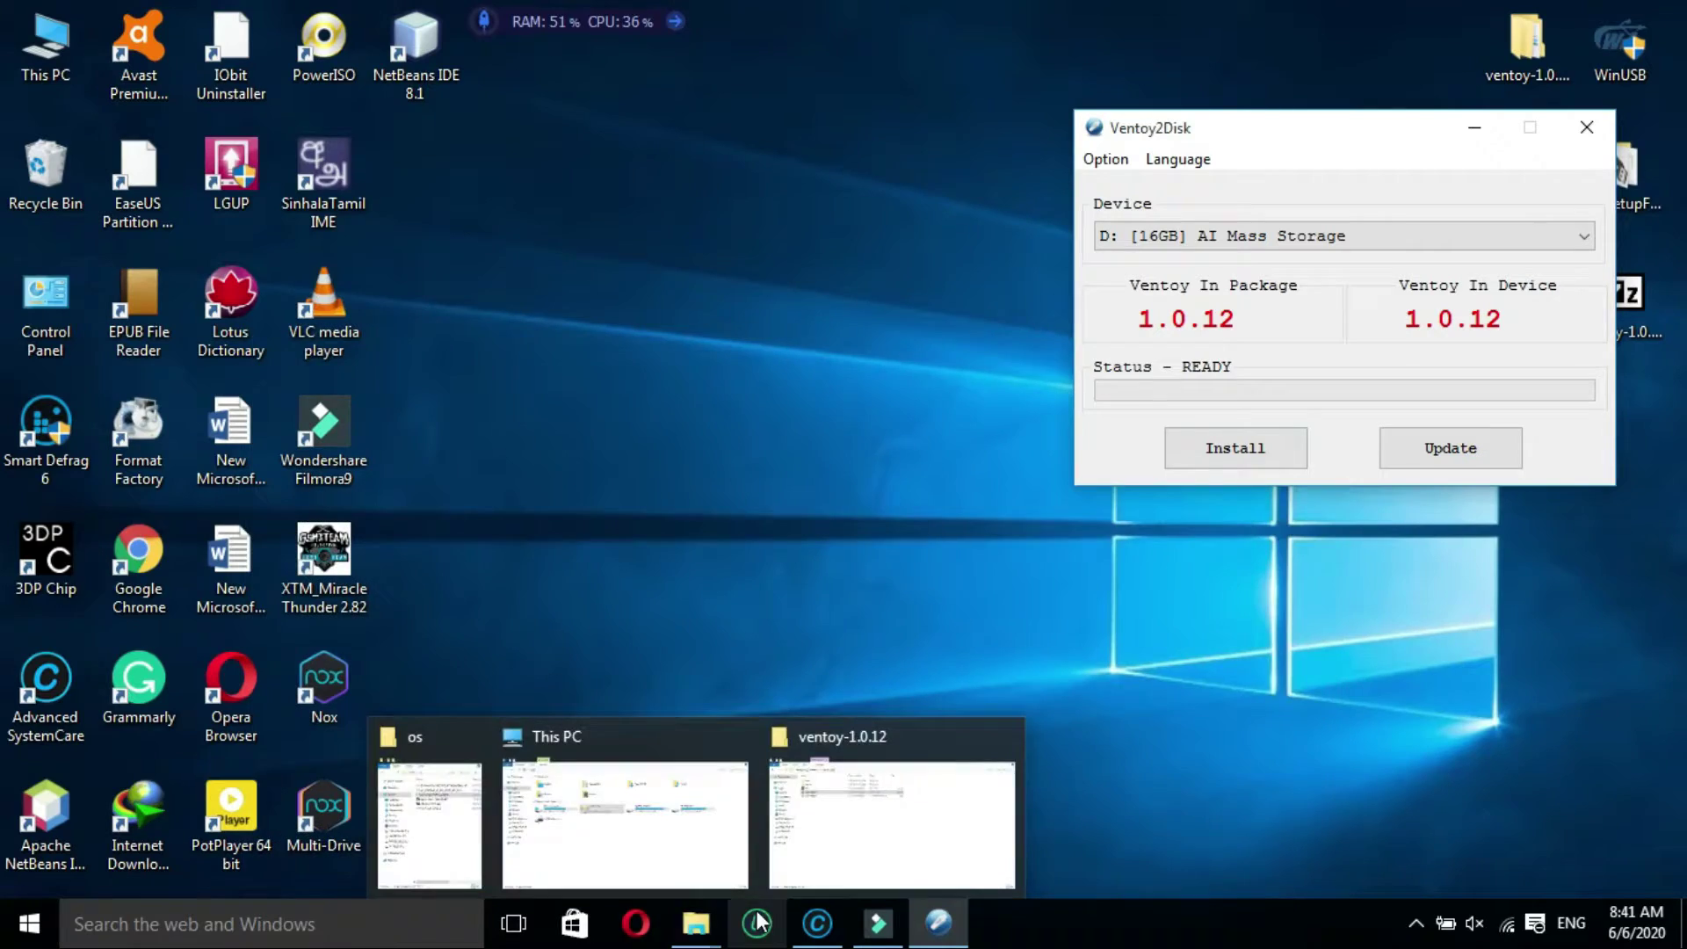
Move the os folder window left and select the Win7_sp1 and Windows 10 ISOs.
click(430, 828)
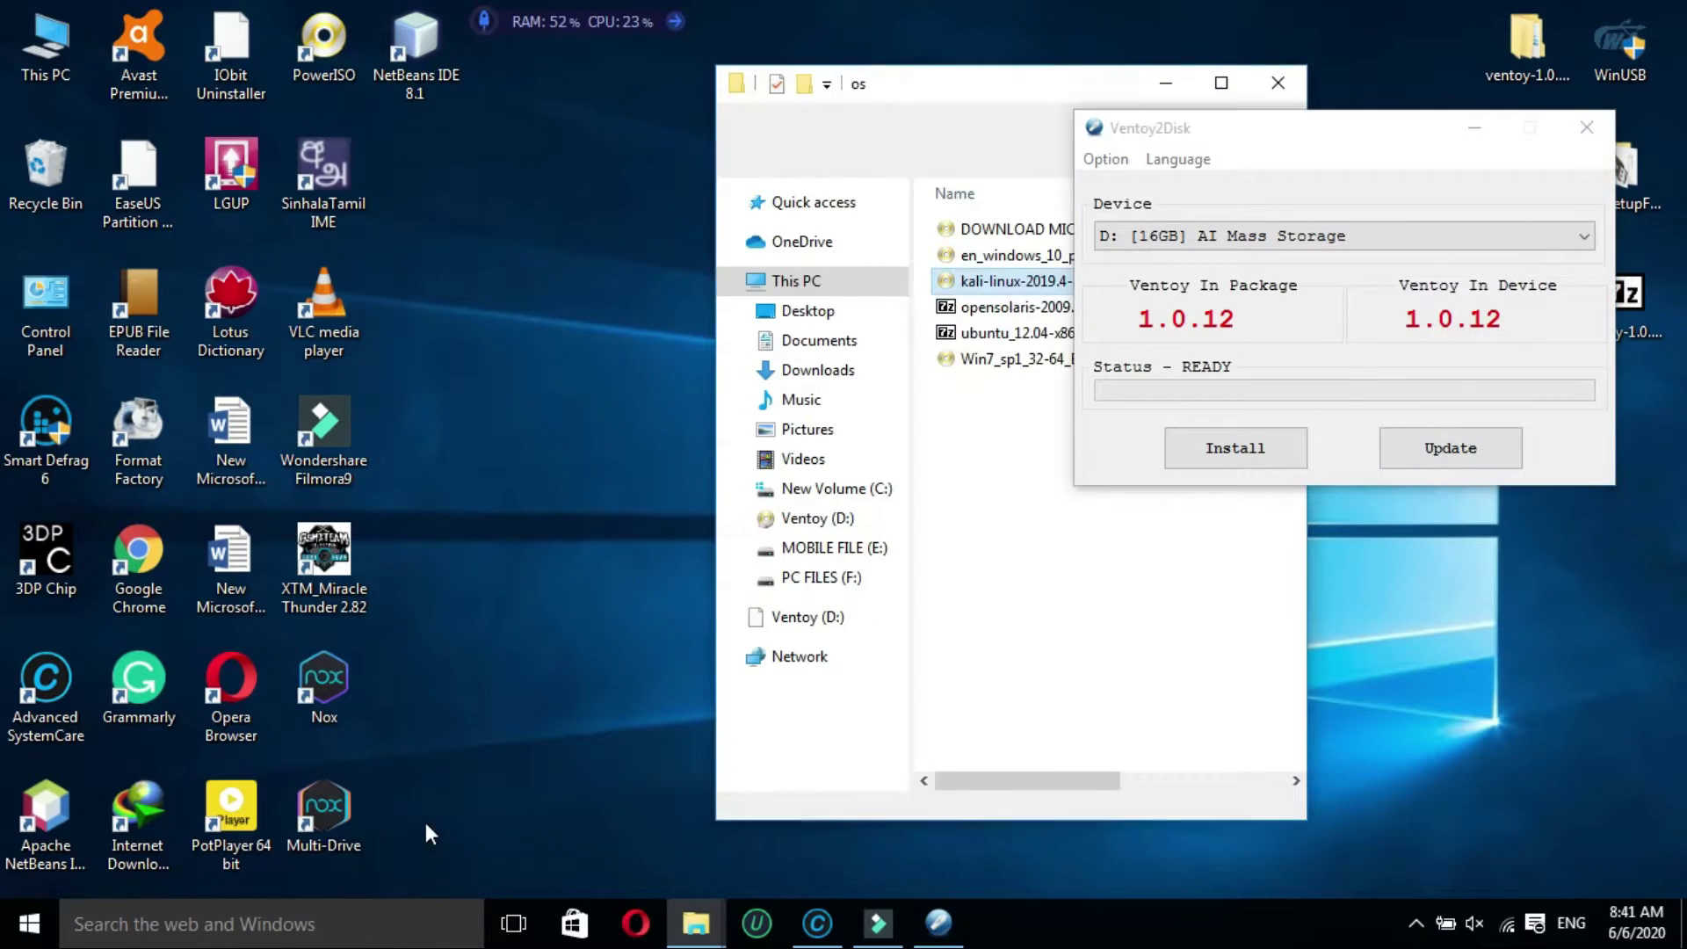
drag(1038, 93, 690, 92)
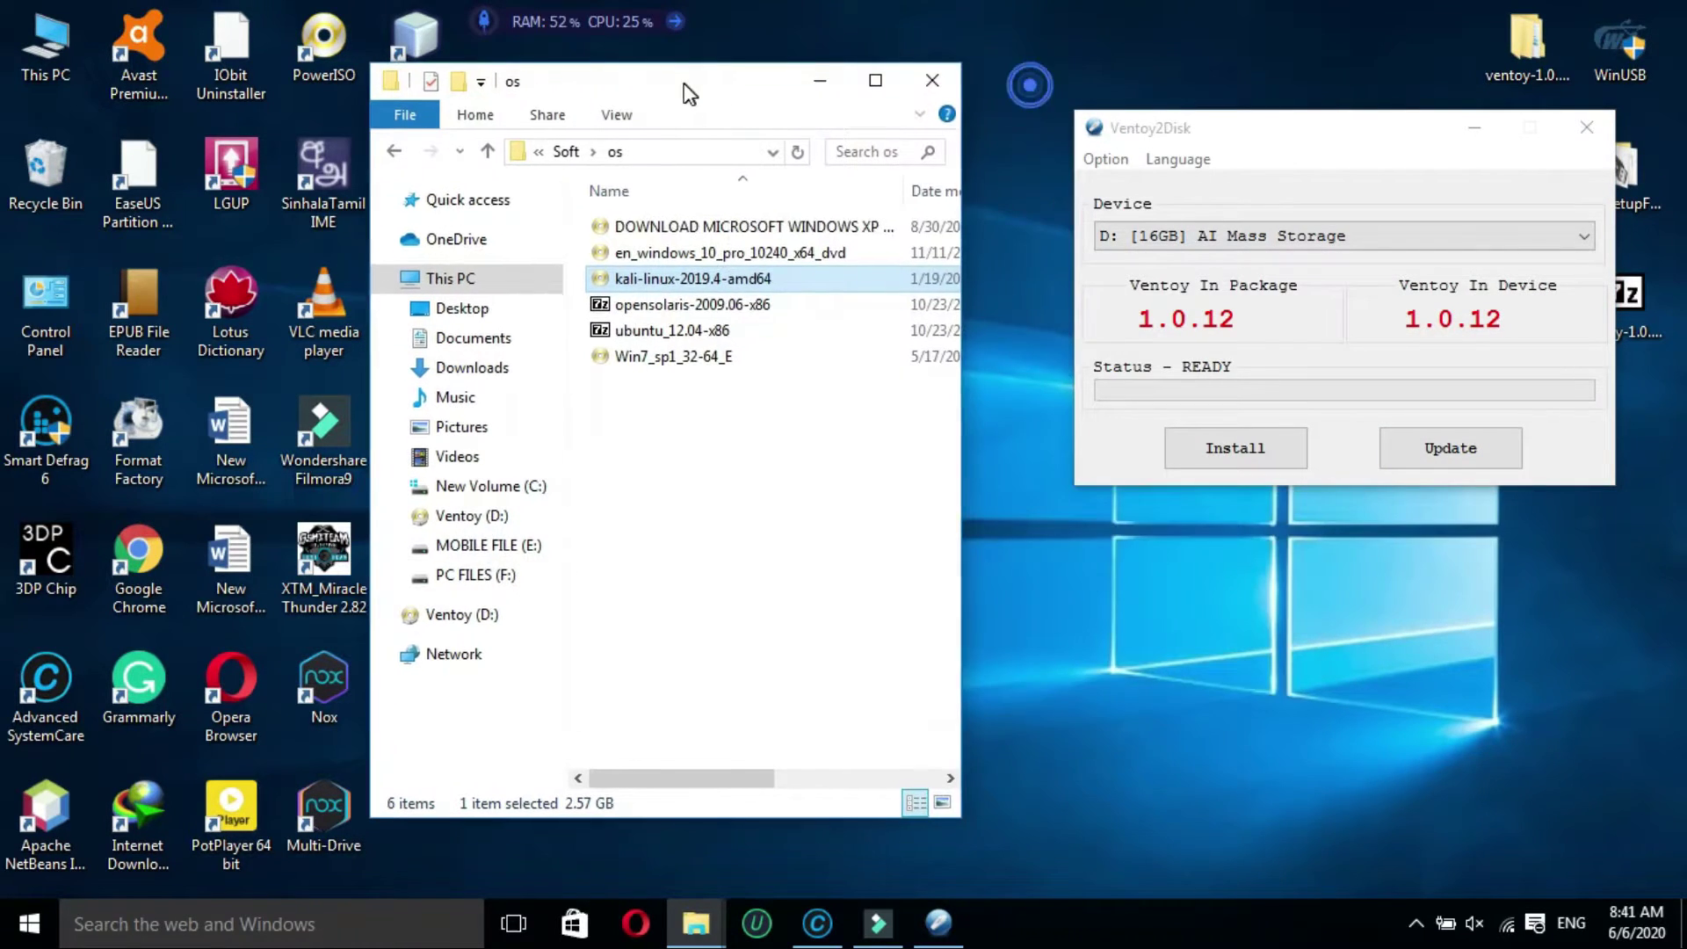
ctrl+click(726, 362)
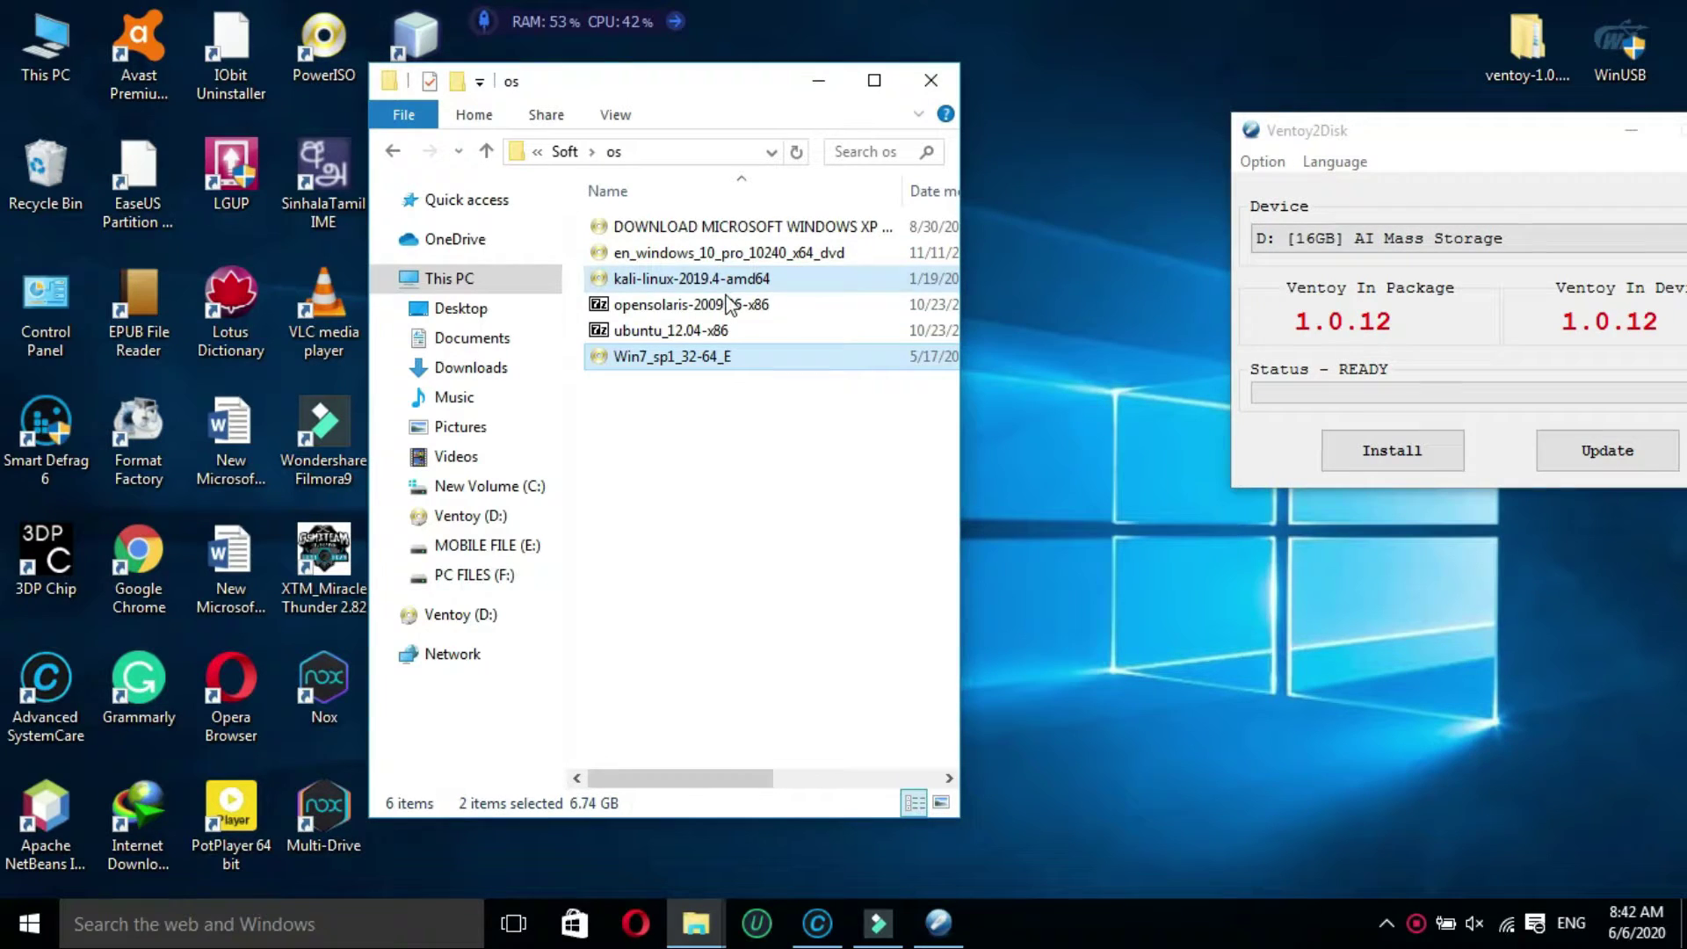
ctrl+click(732, 254)
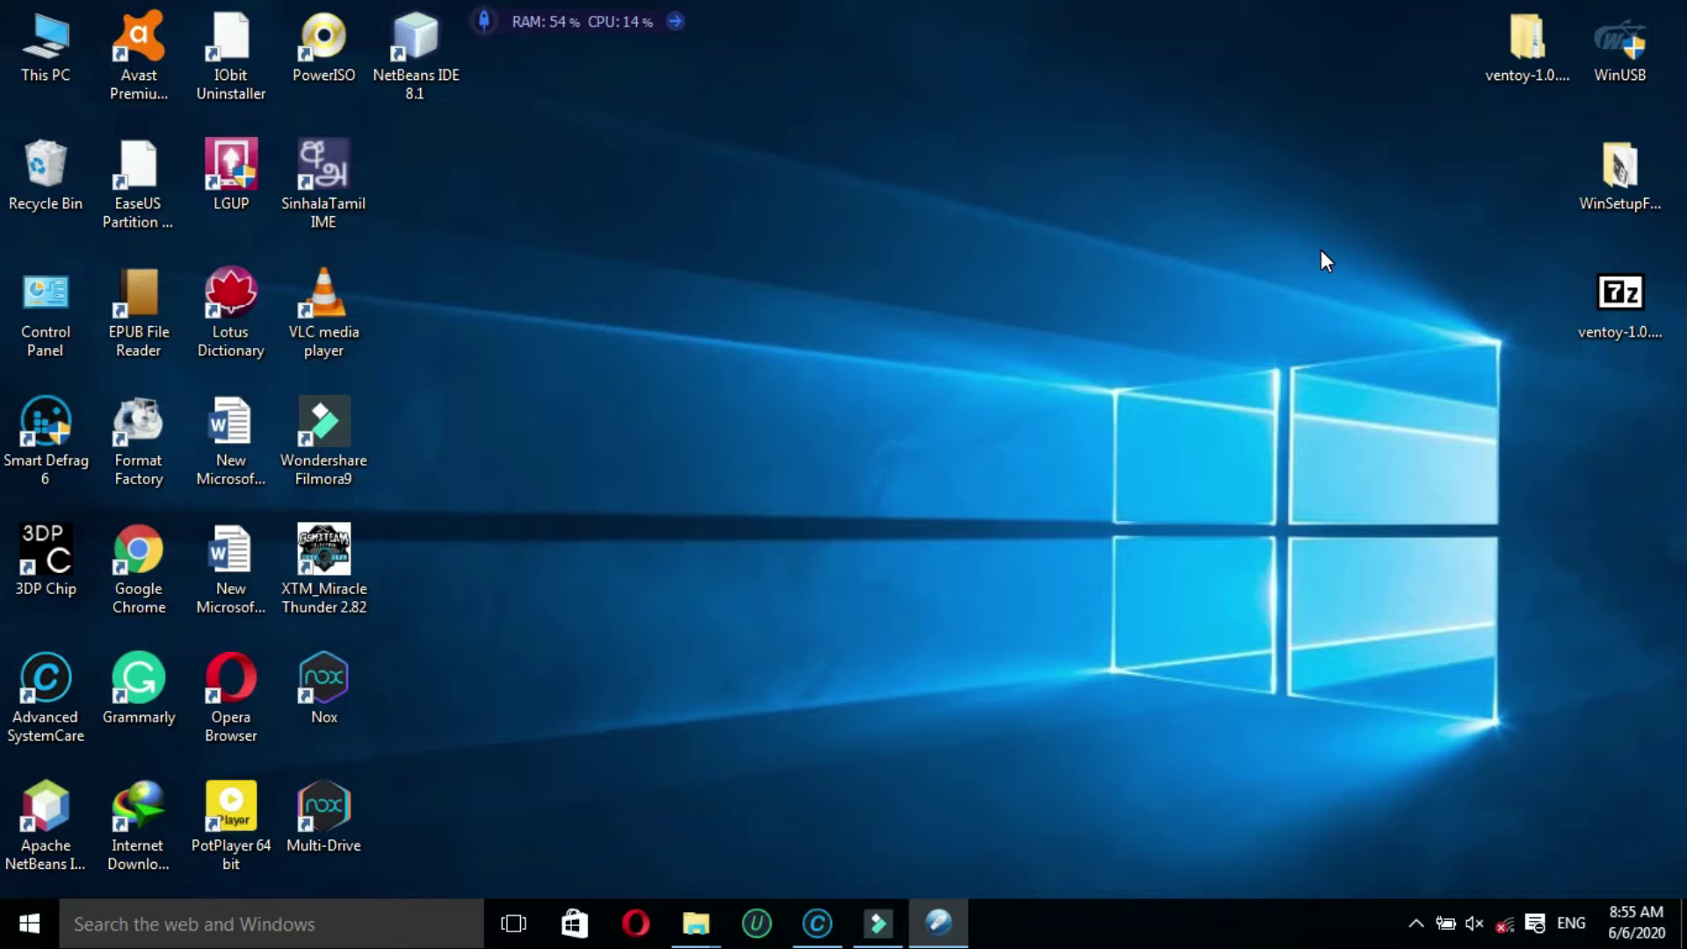
double_click(59, 70)
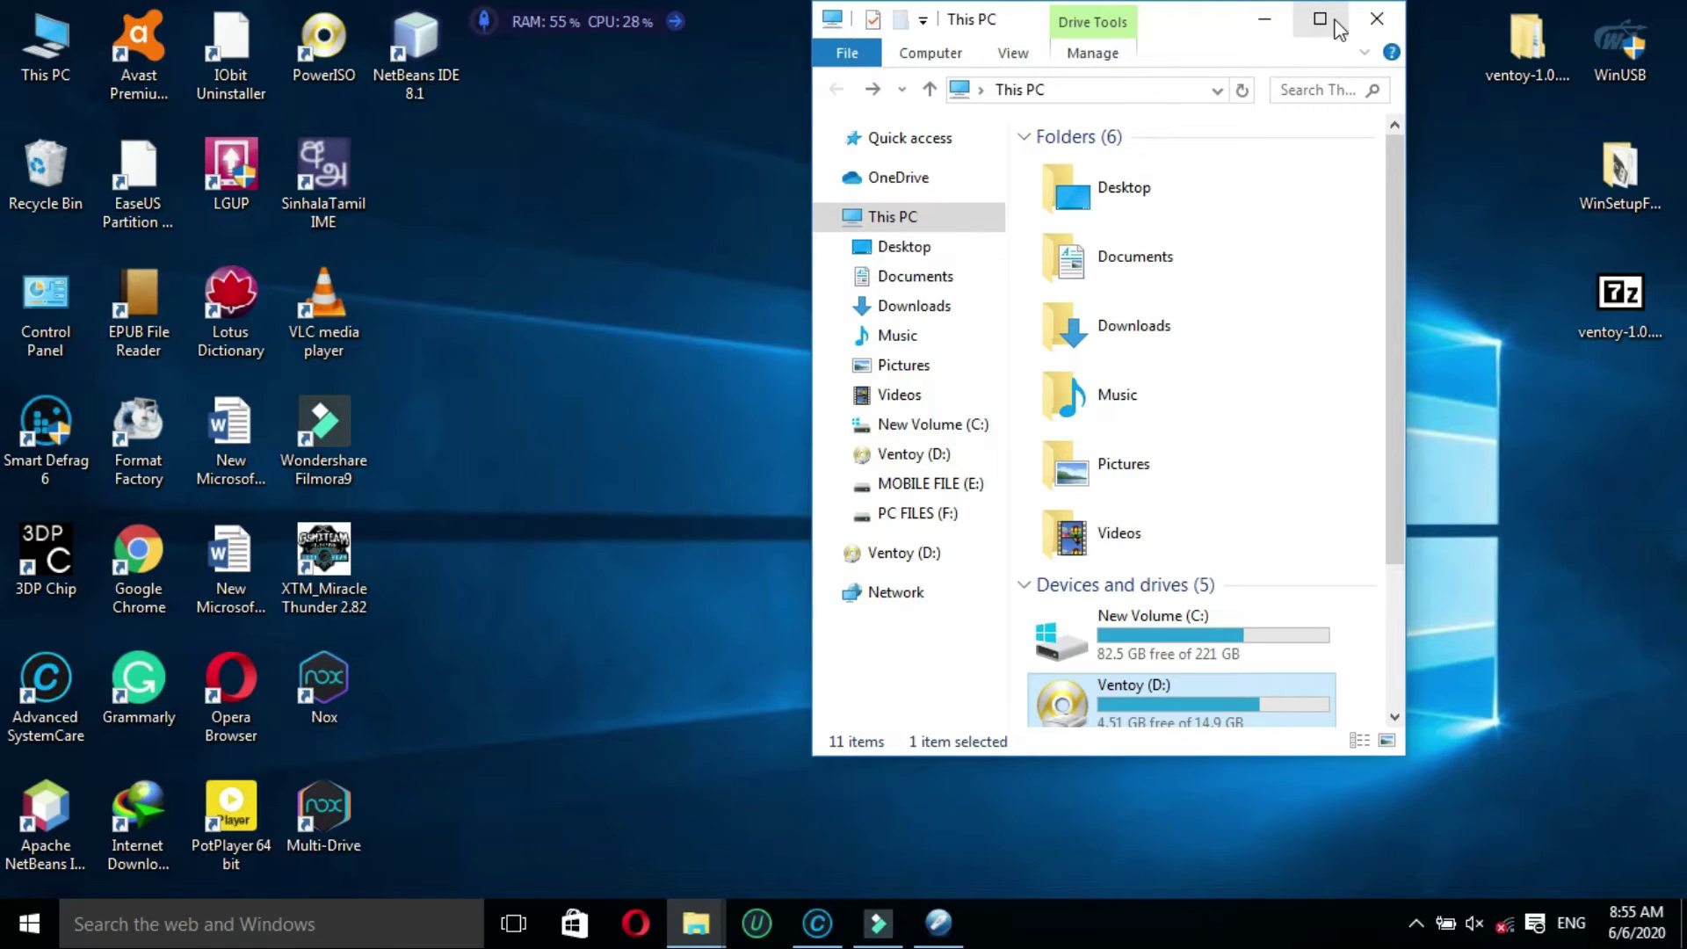
click(1320, 19)
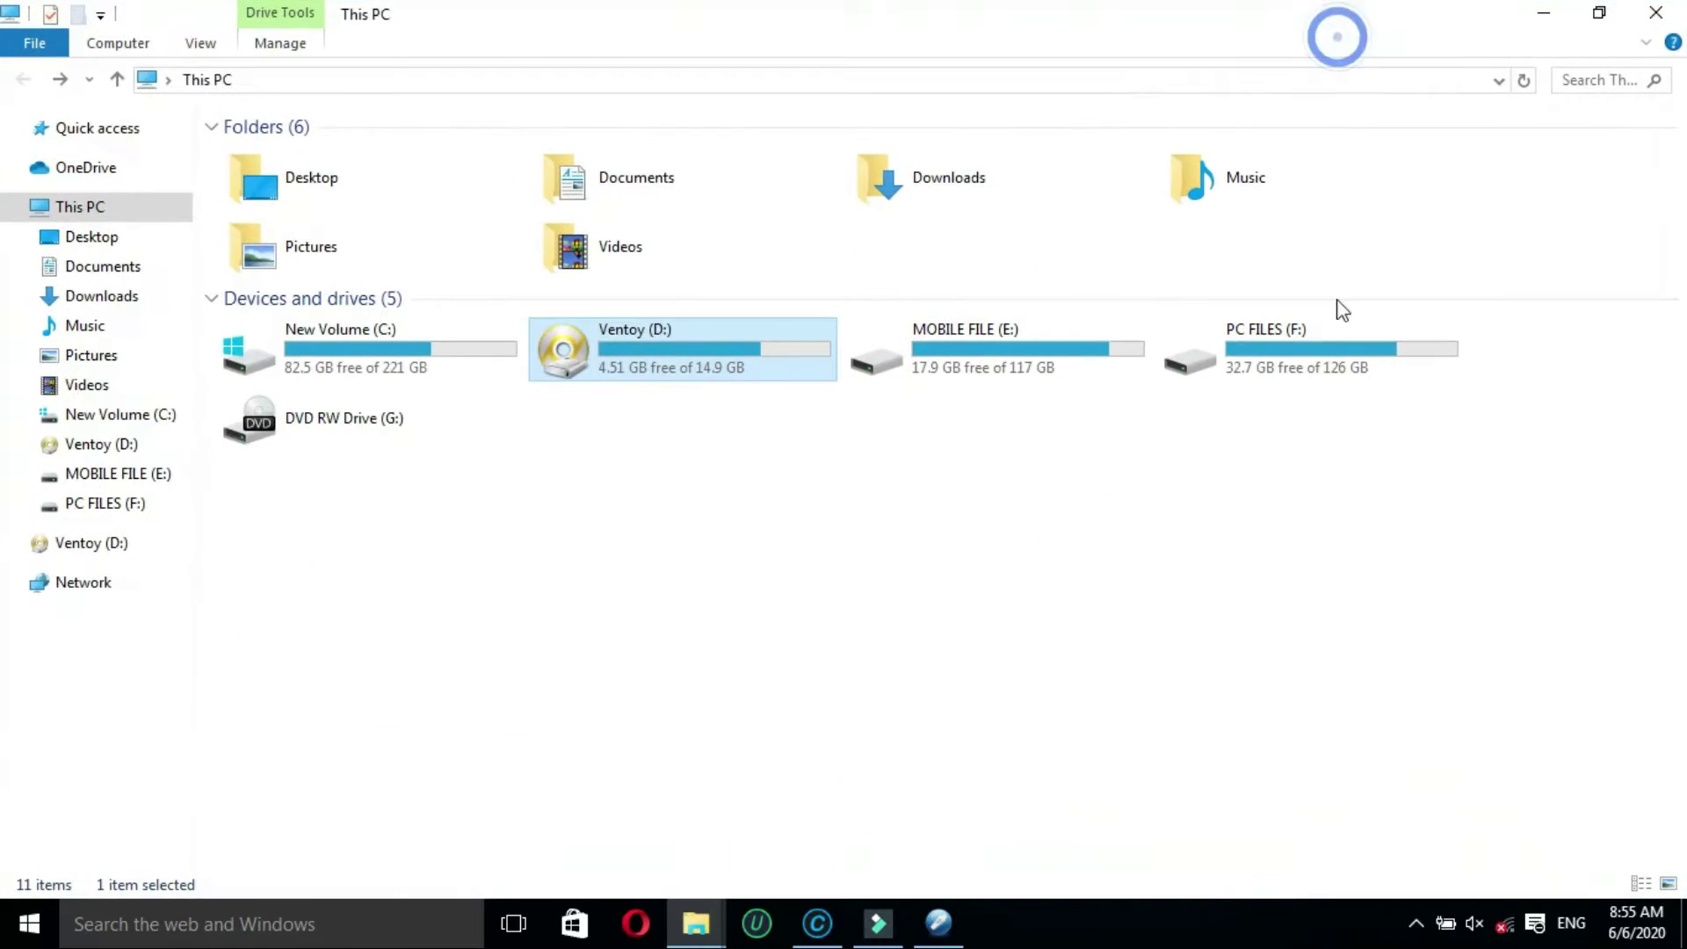
double_click(699, 359)
click(22, 80)
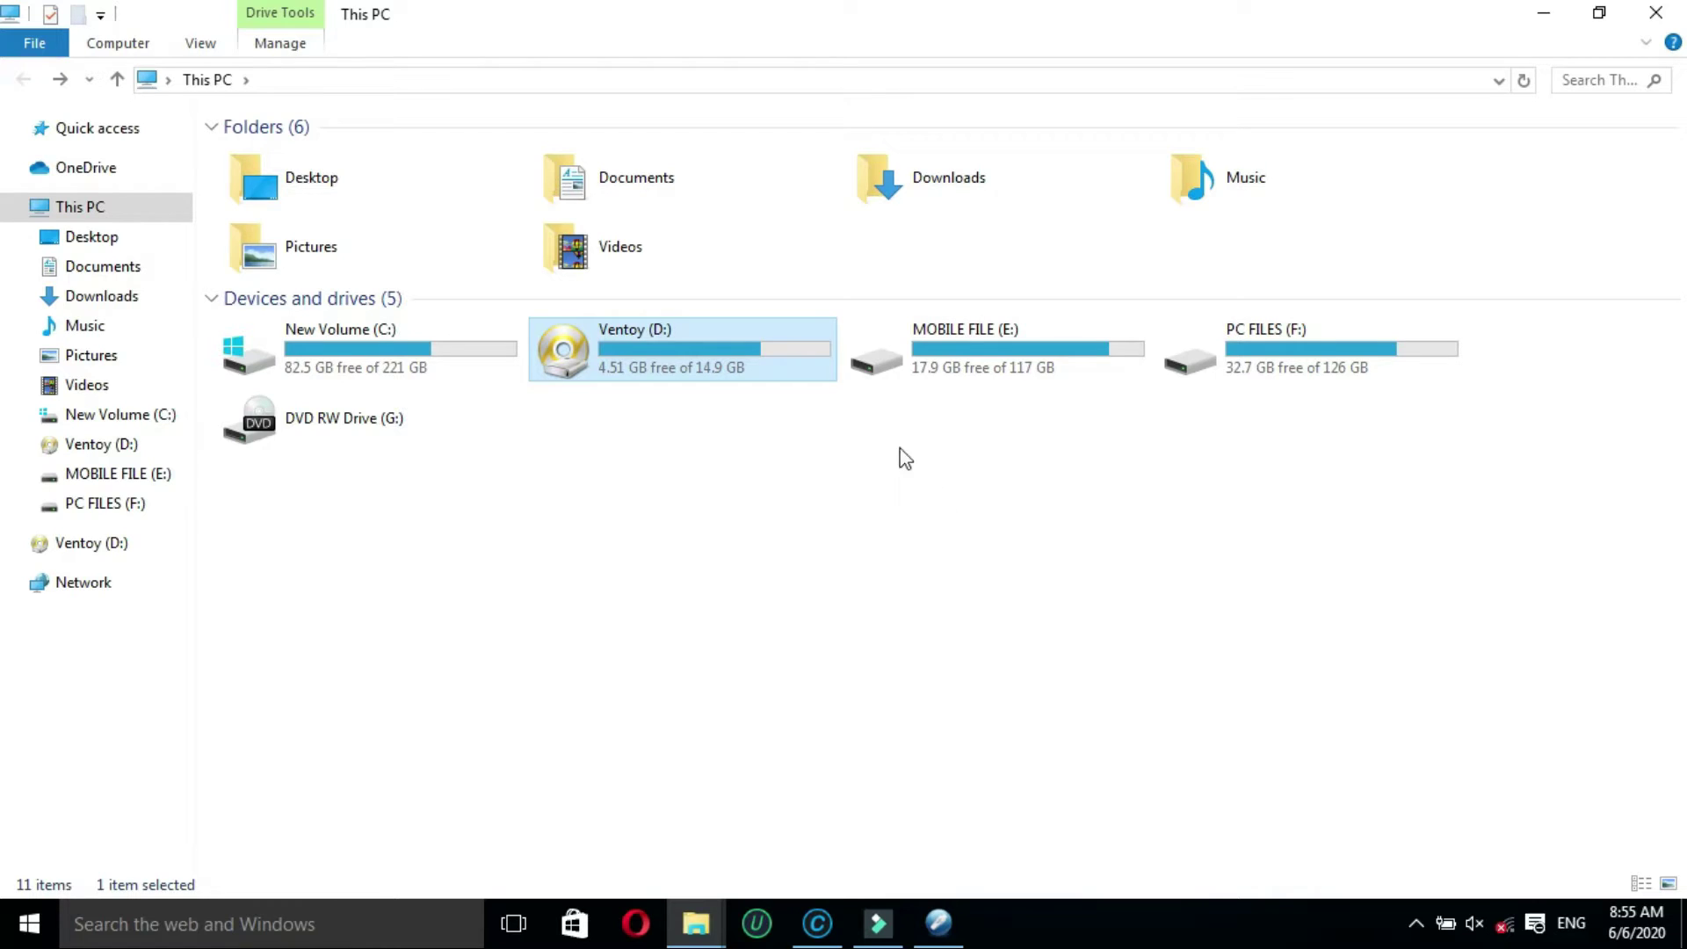
click(1657, 12)
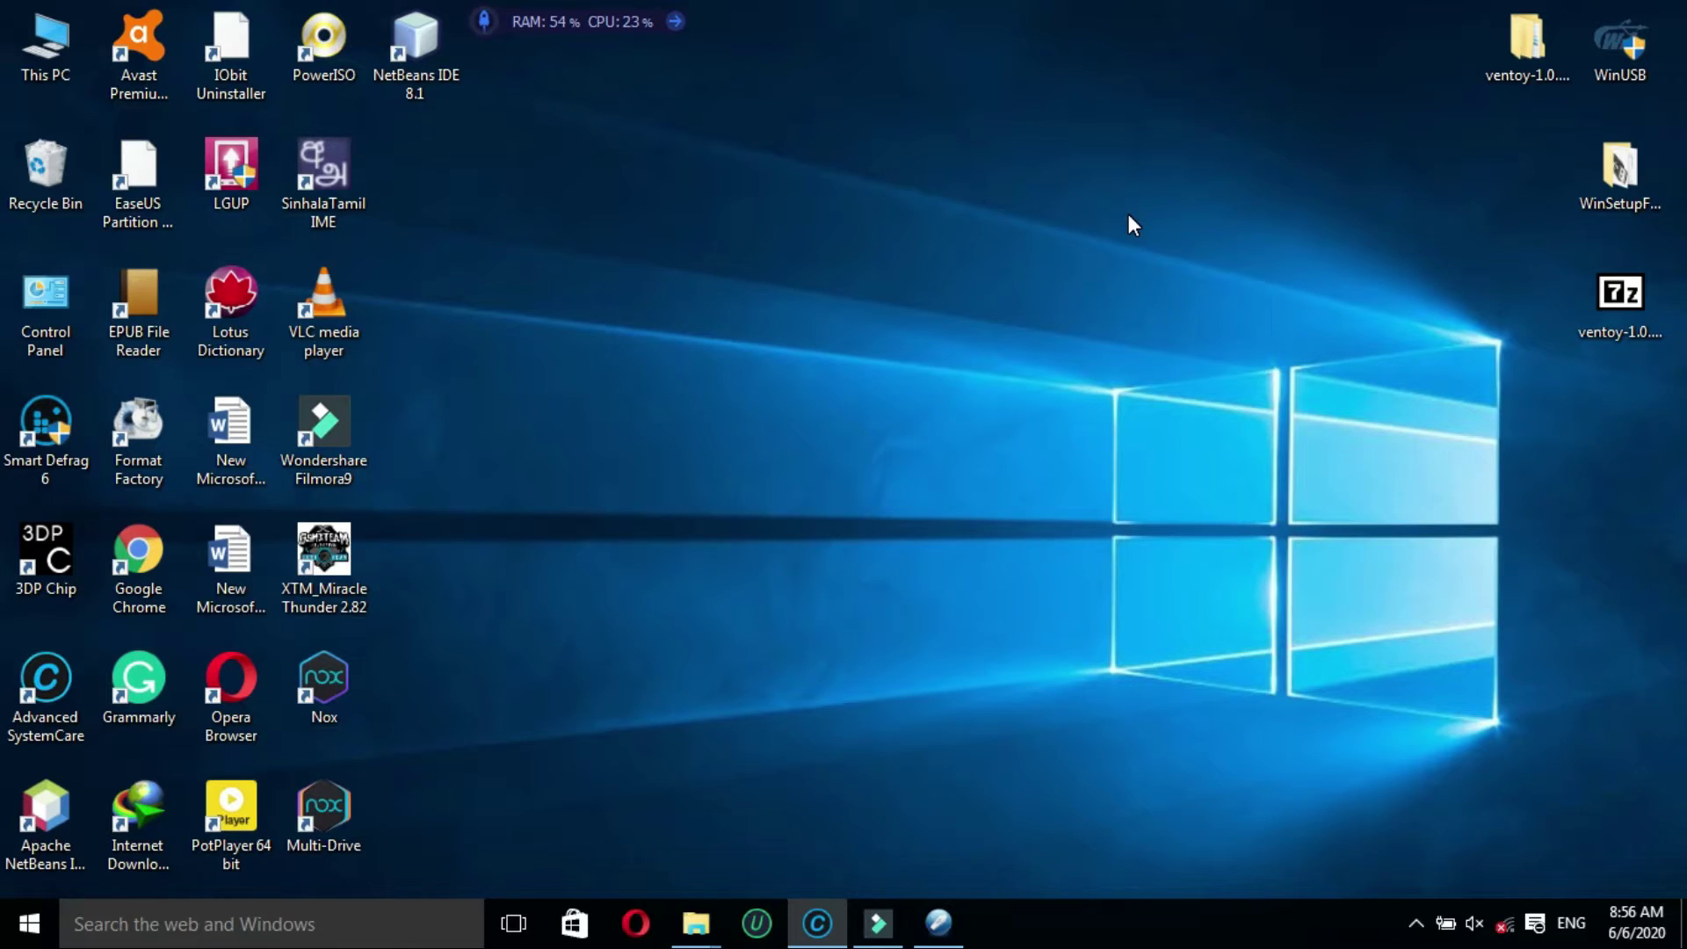
click(1416, 923)
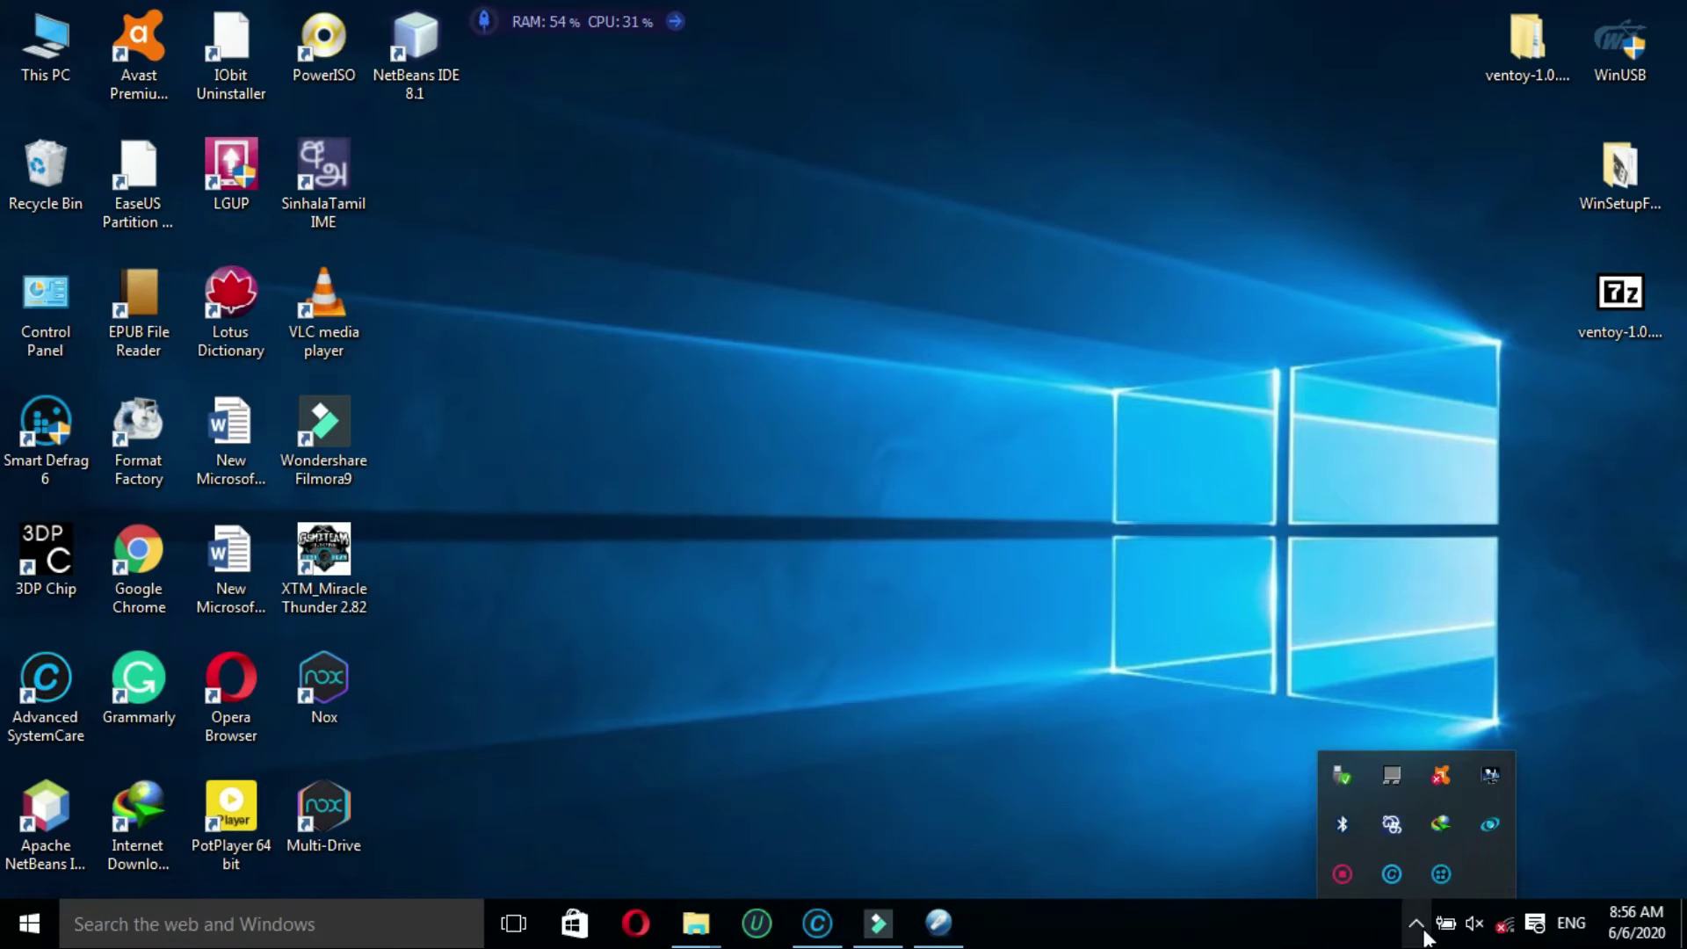
click(1353, 869)
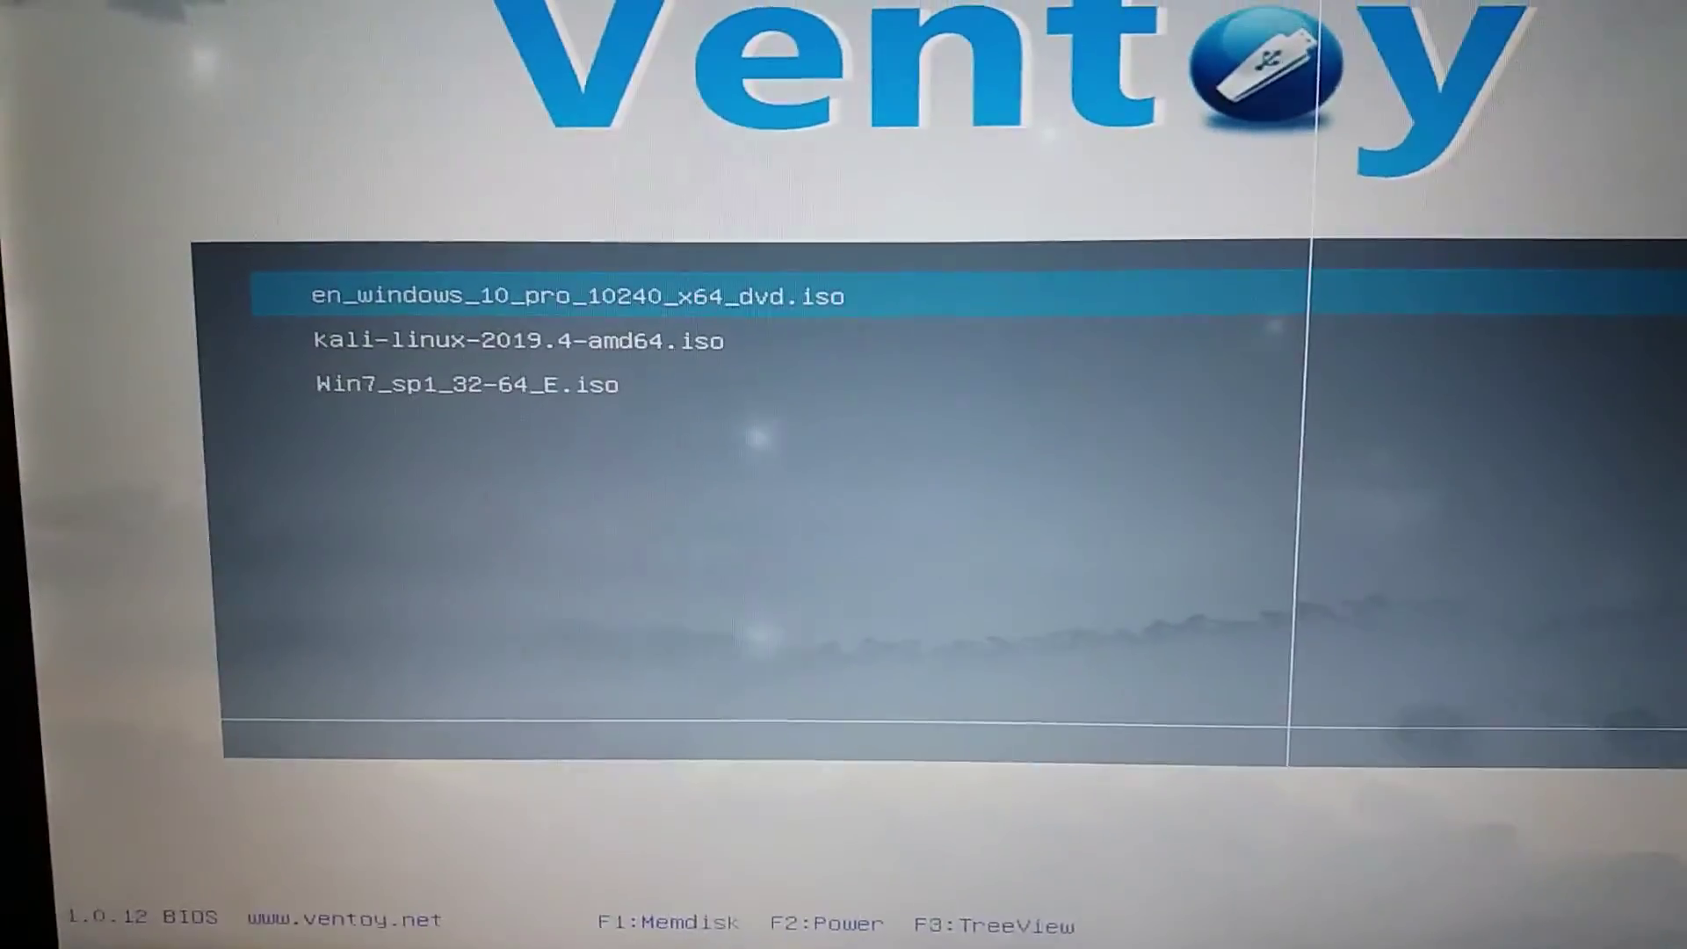
Move the Ventoy boot menu highlight down and back up to the kali-linux entry.
key(Down)
key(Down)
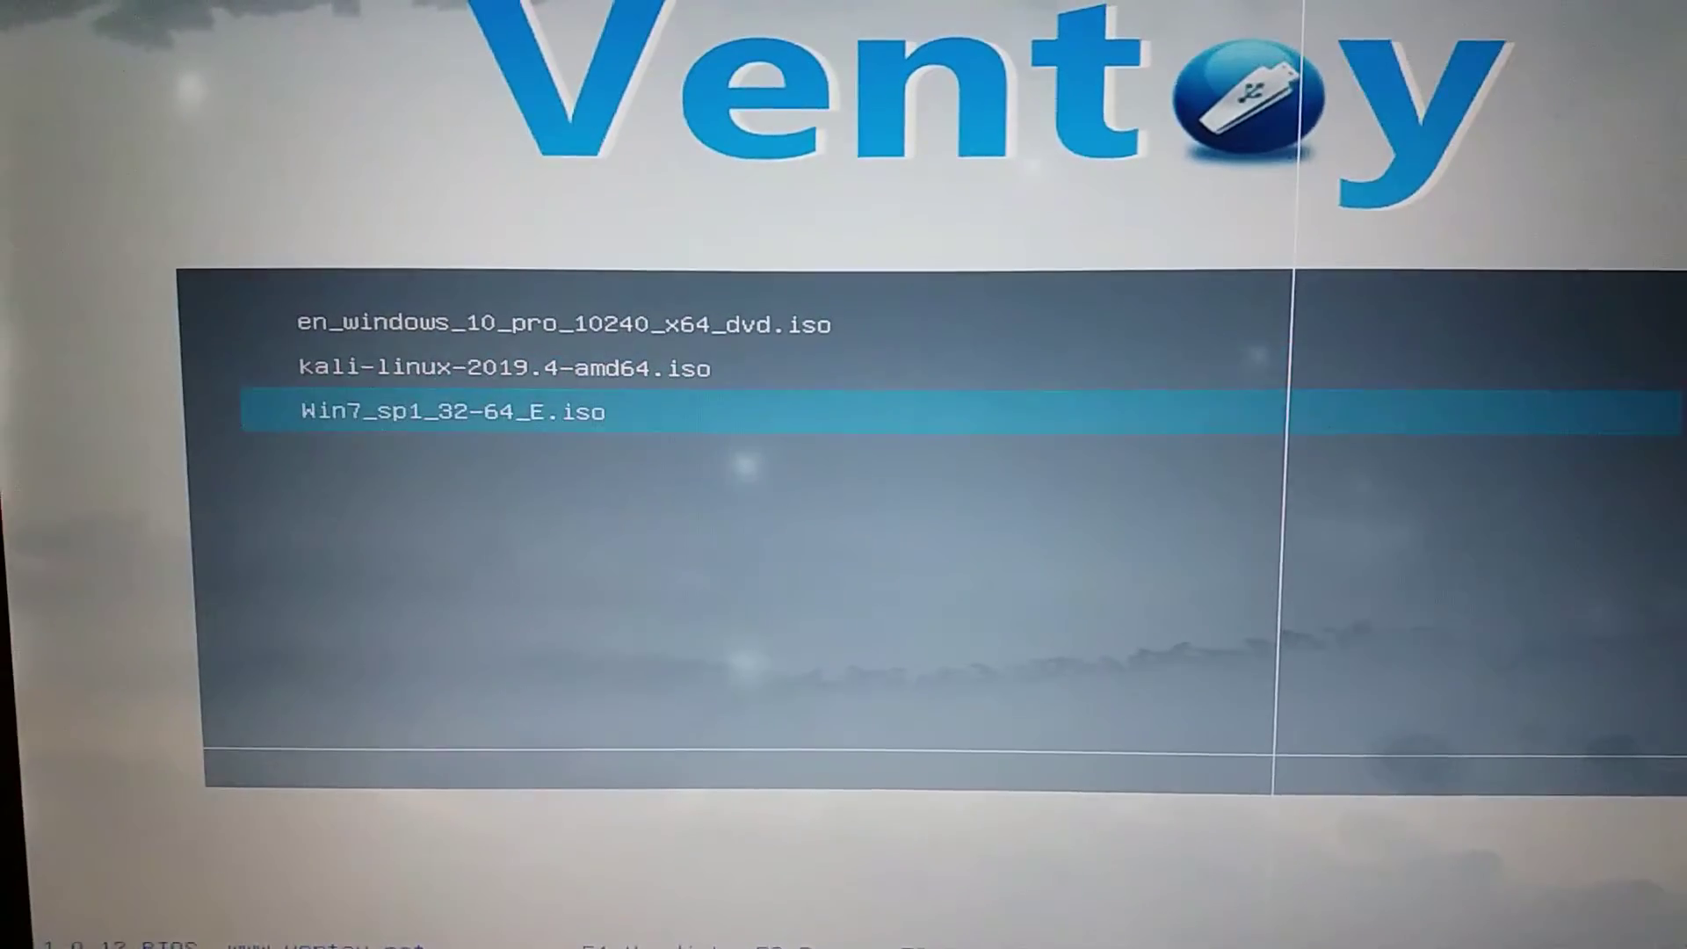
key(Up)
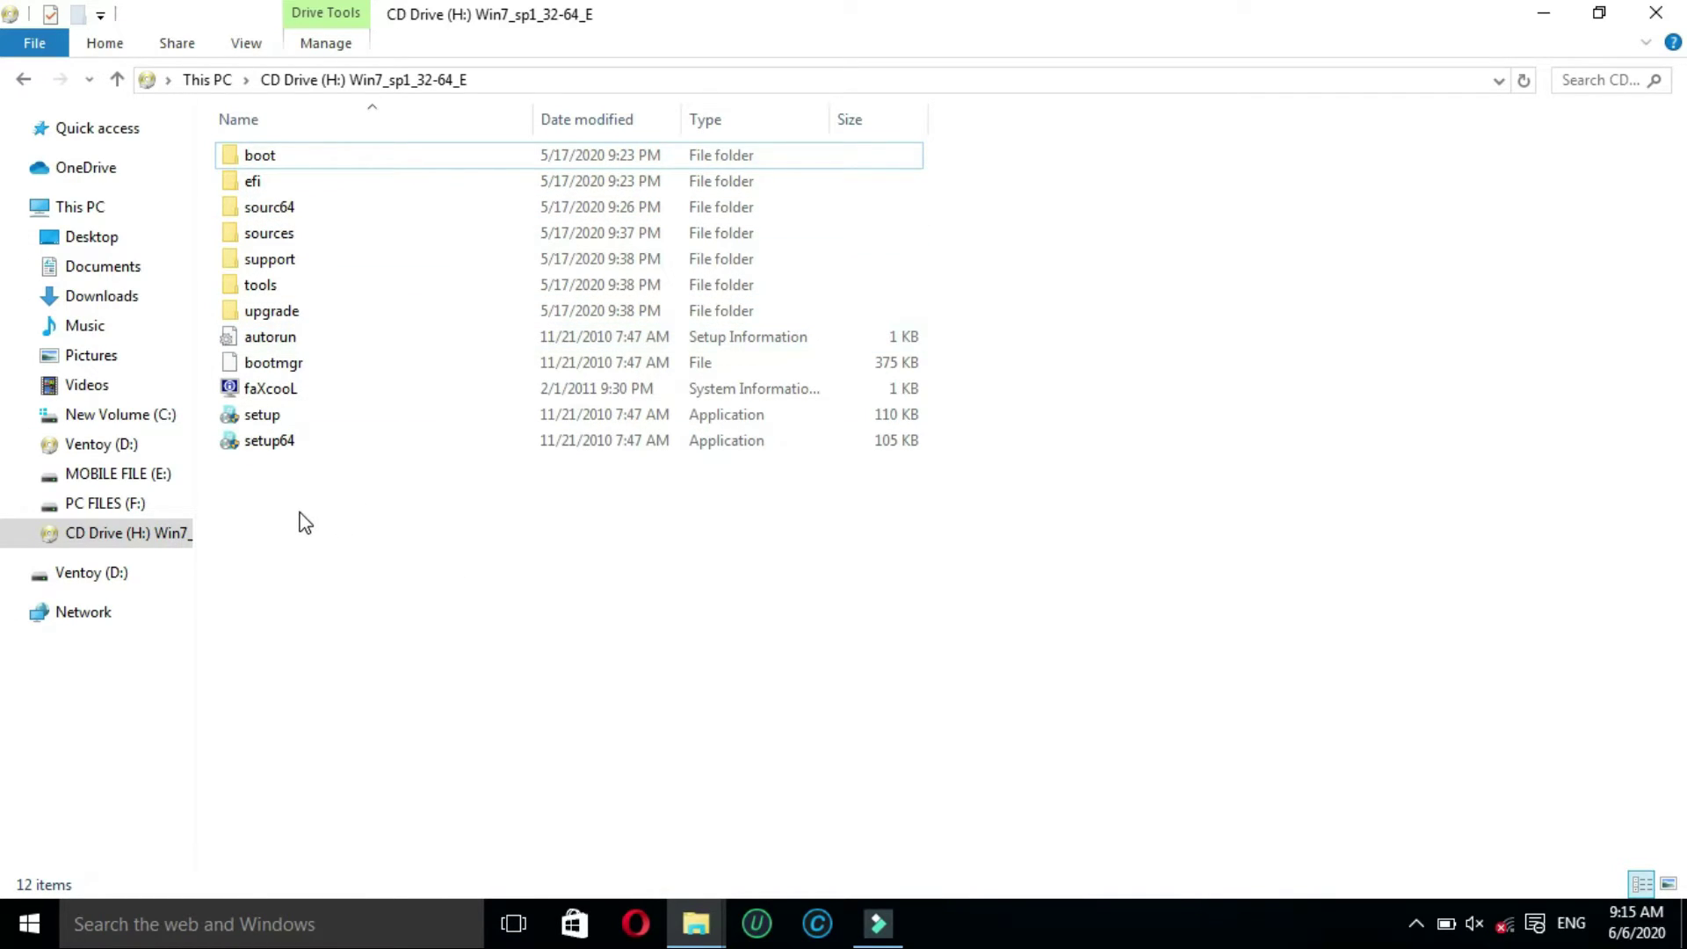
Select all 12 items on the Windows 7 CD (H:) and open their context menu.
drag(301, 523, 304, 143)
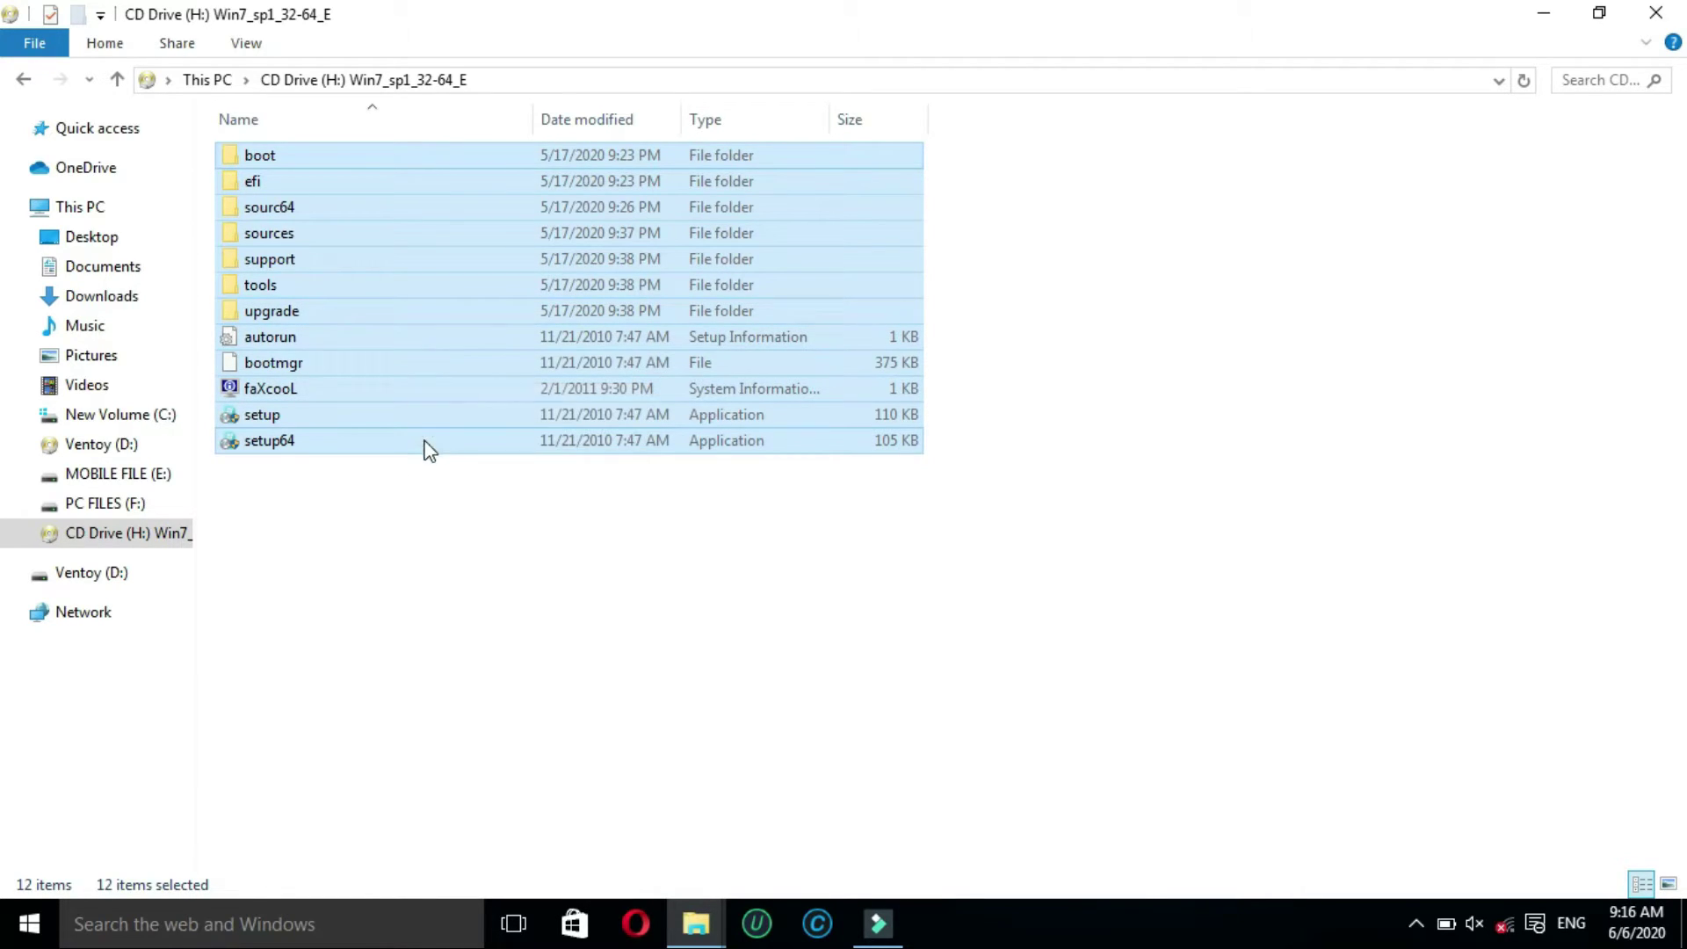
right_click(396, 163)
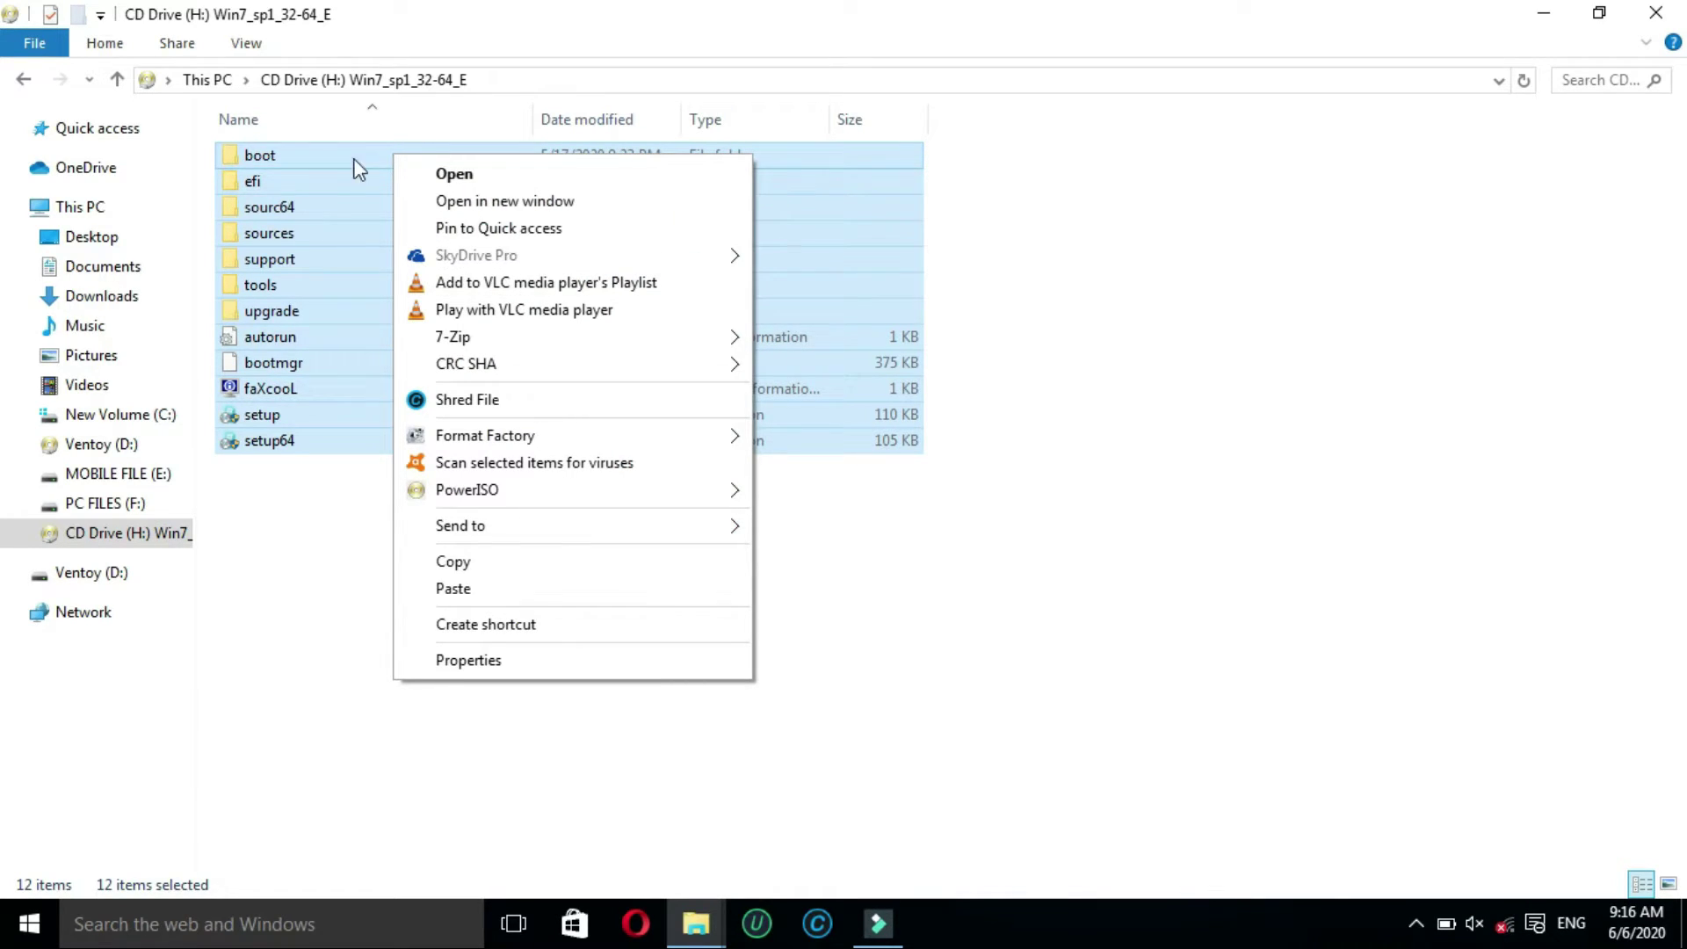
mouse_move(466, 364)
click(271, 726)
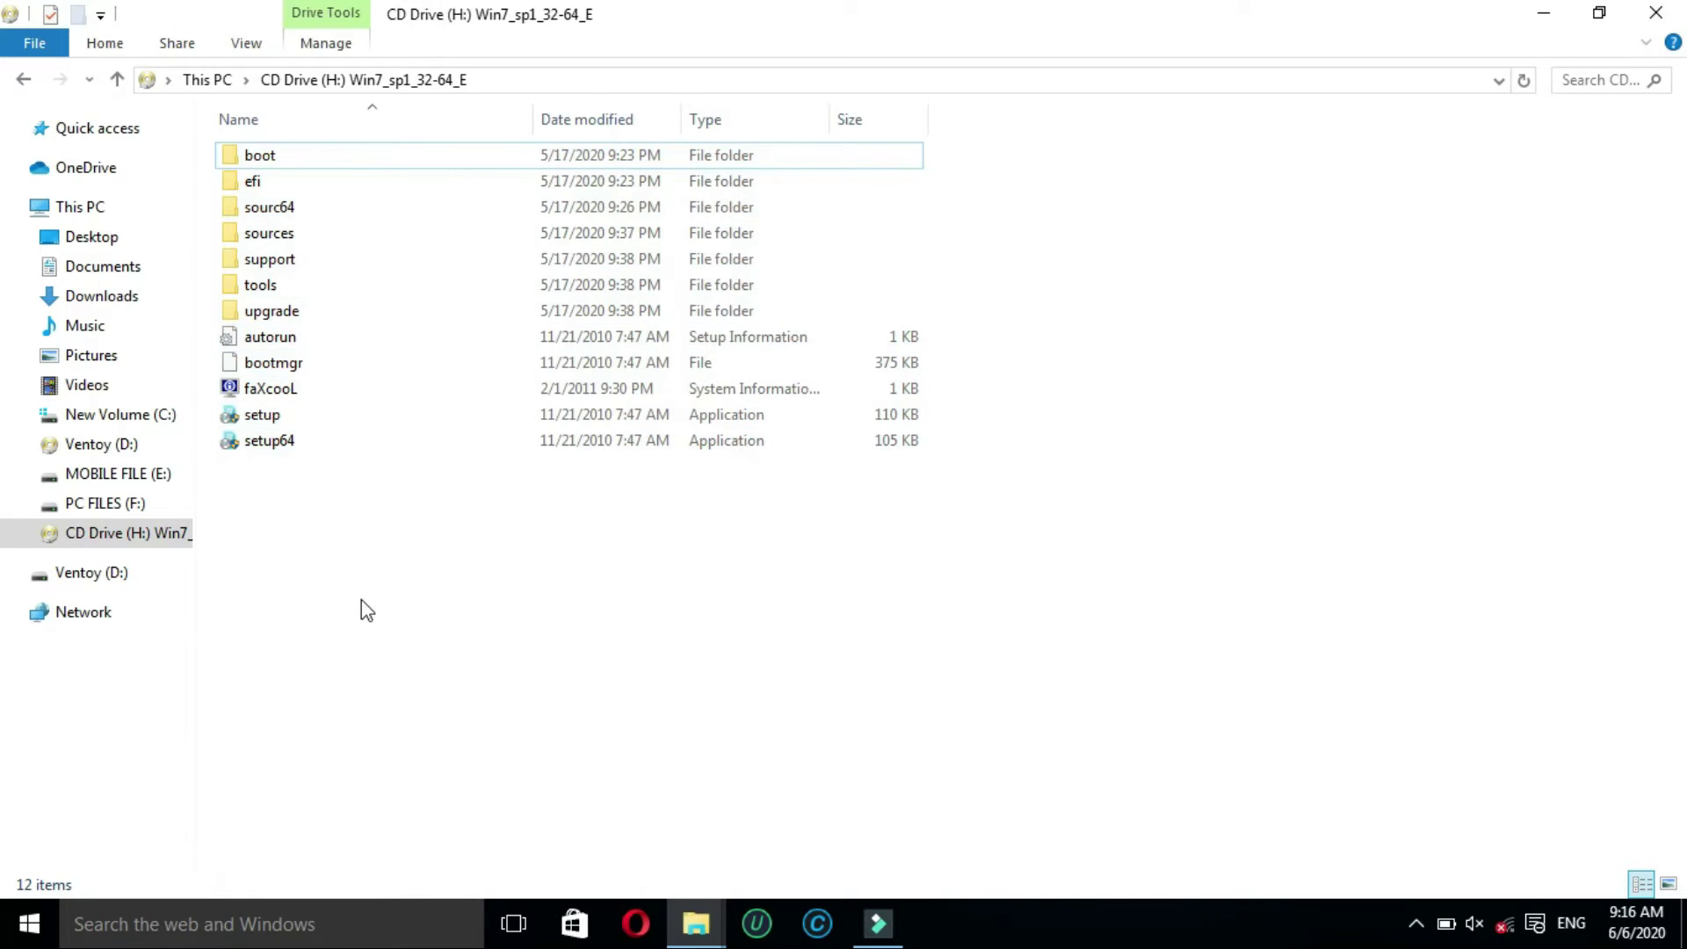
mouse_move(361, 599)
mouse_down()
mouse_move(268, 110)
mouse_move(331, 199)
mouse_up()
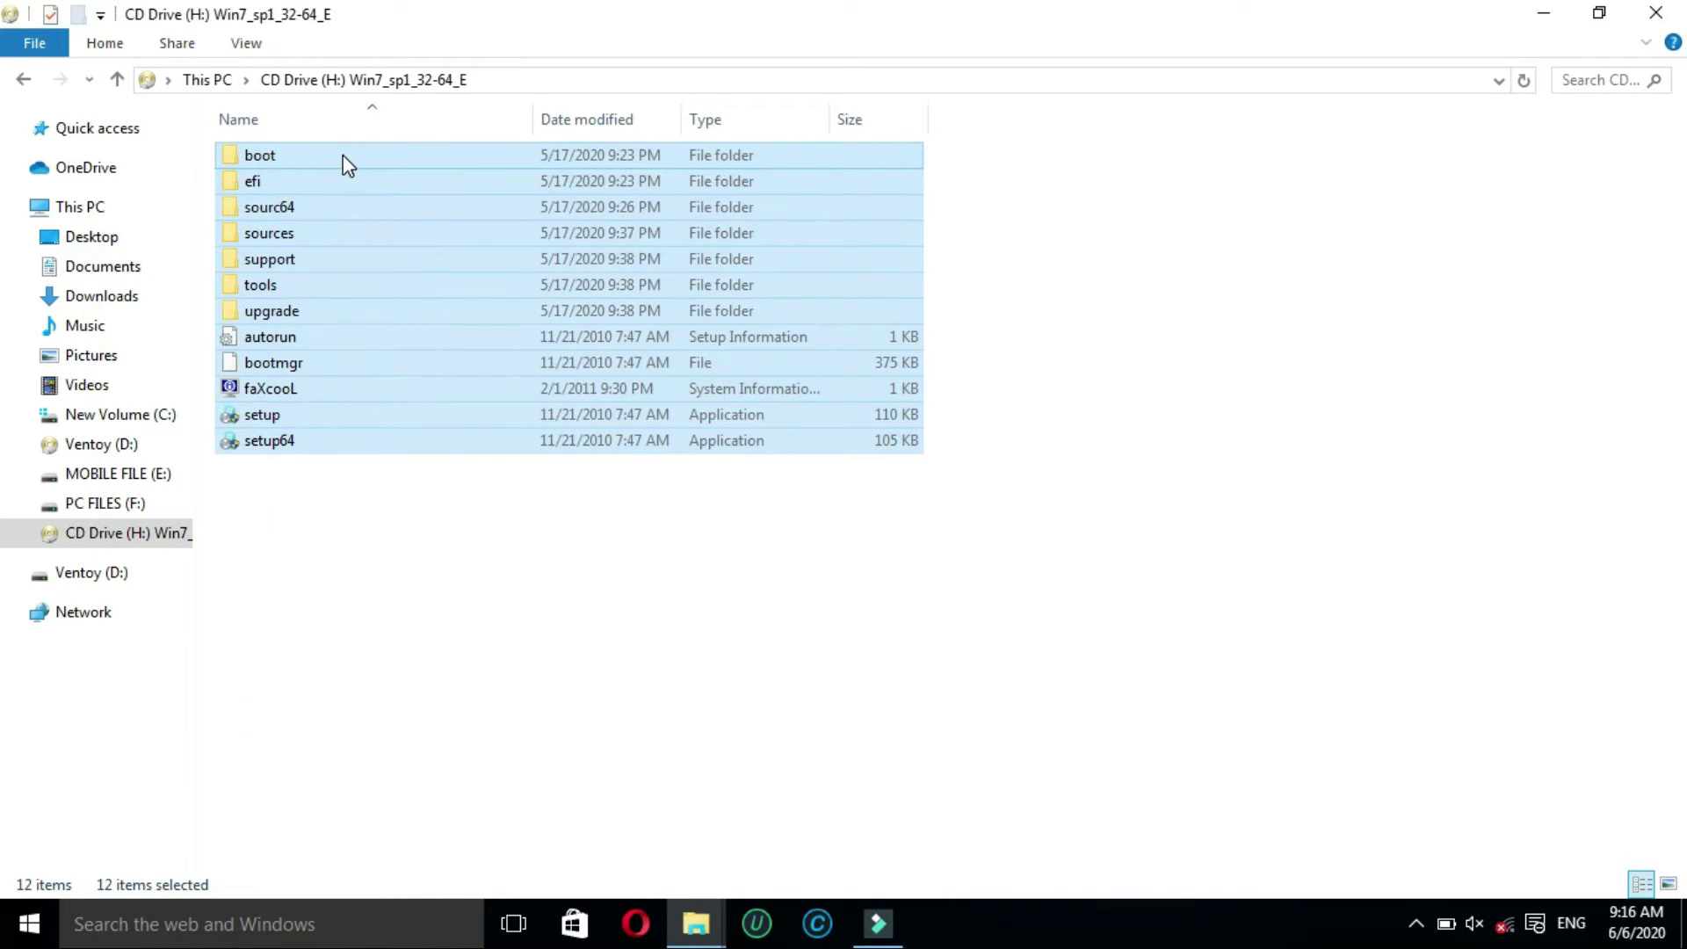
right_click(345, 163)
mouse_move(423, 506)
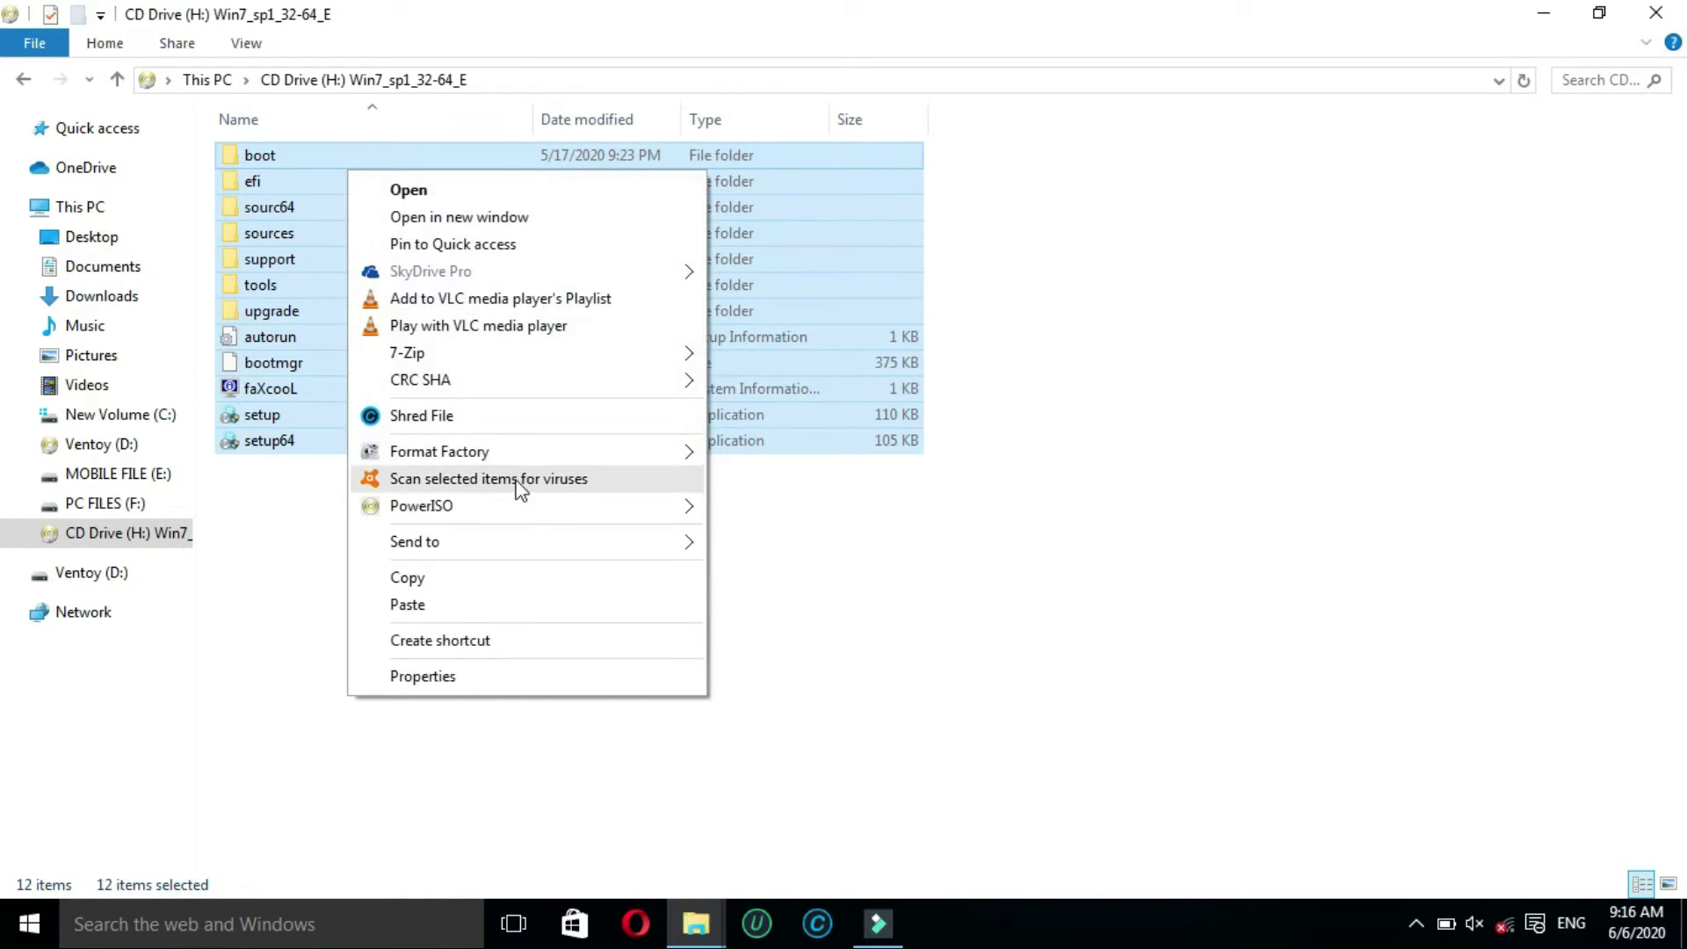
click(293, 590)
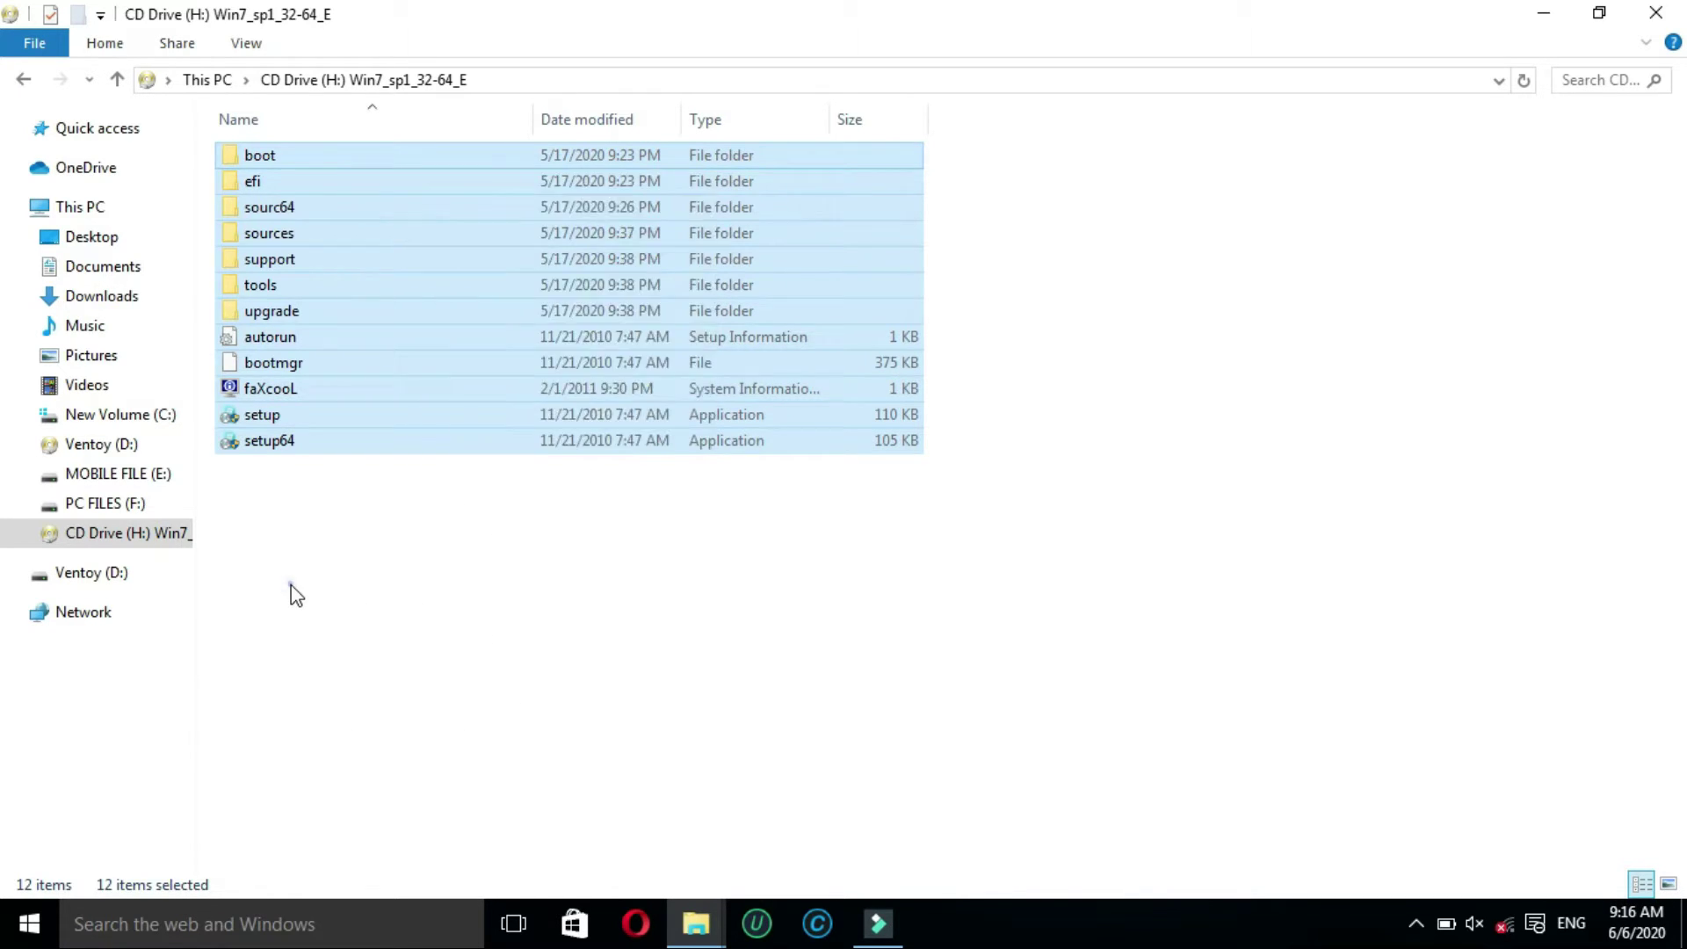
key(ctrl+a)
right_click(402, 159)
mouse_move(409, 490)
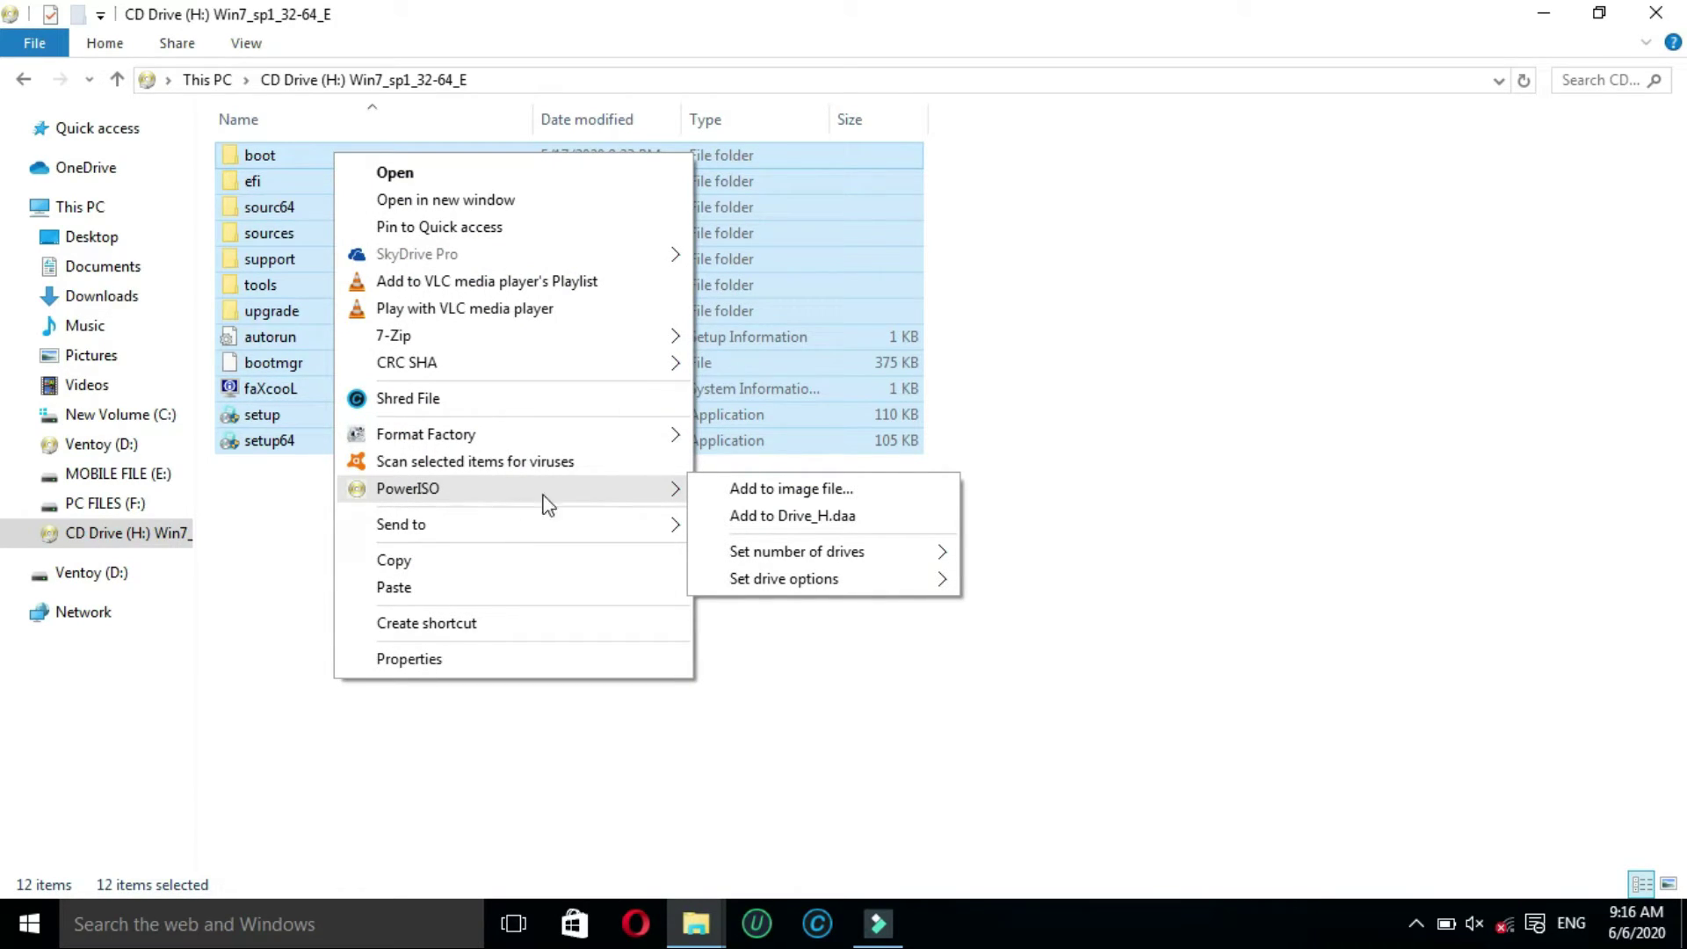
Add the CD files to a new PowerISO image in Standard ISO (.ISO) format.
click(761, 493)
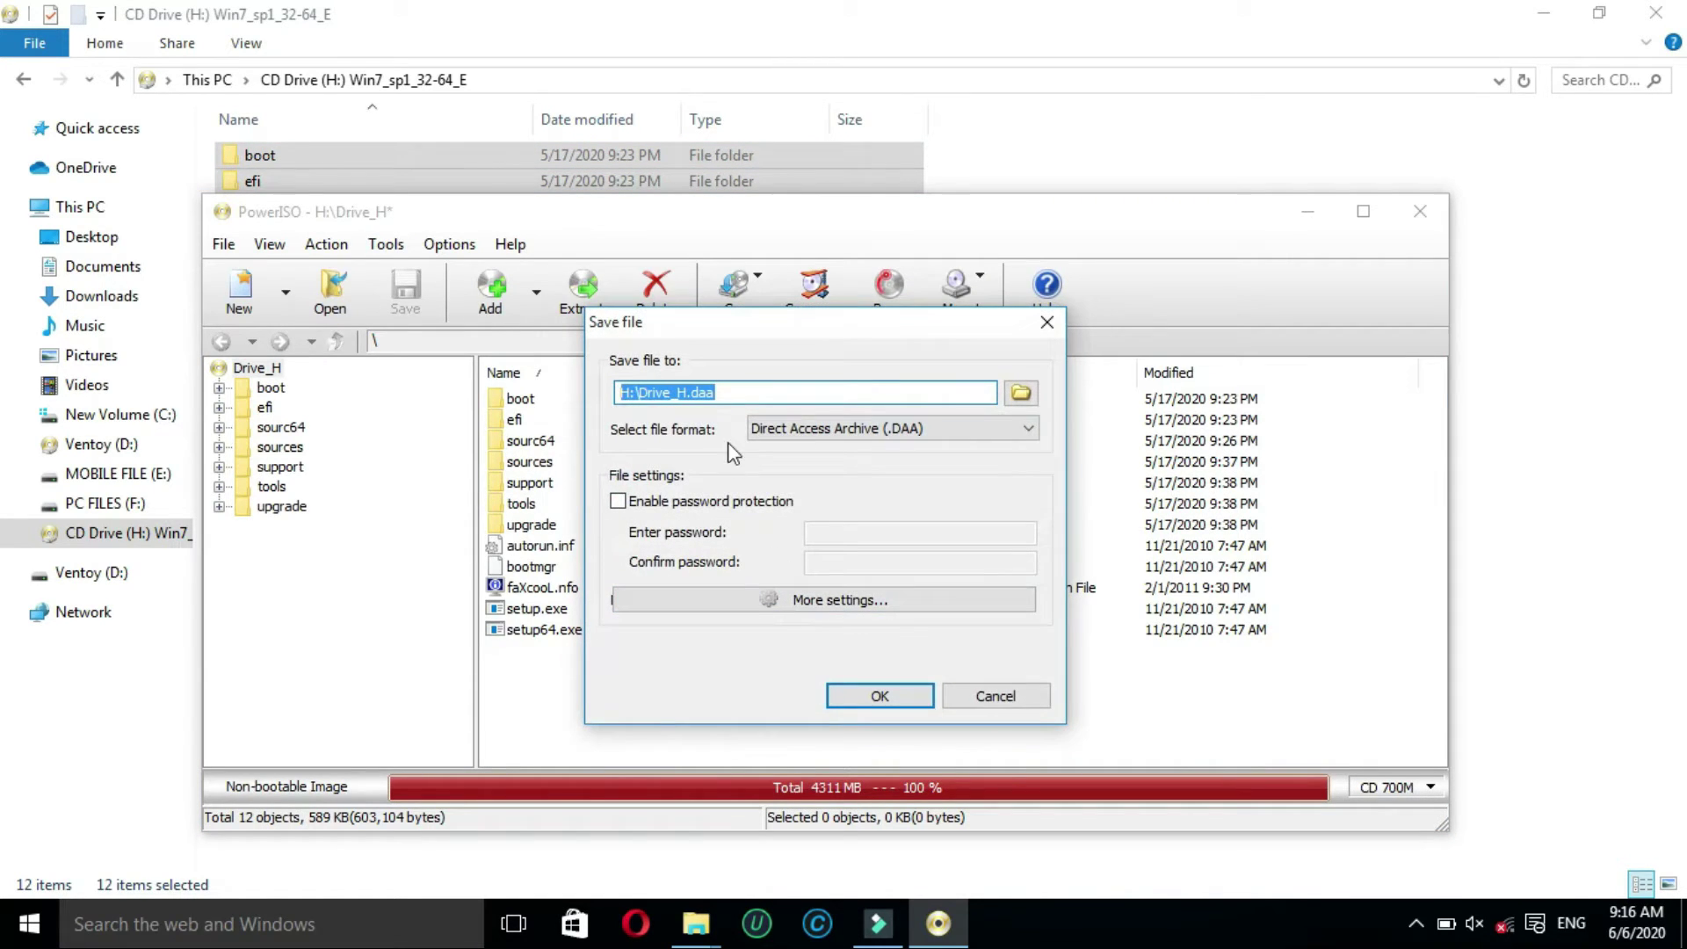
click(930, 431)
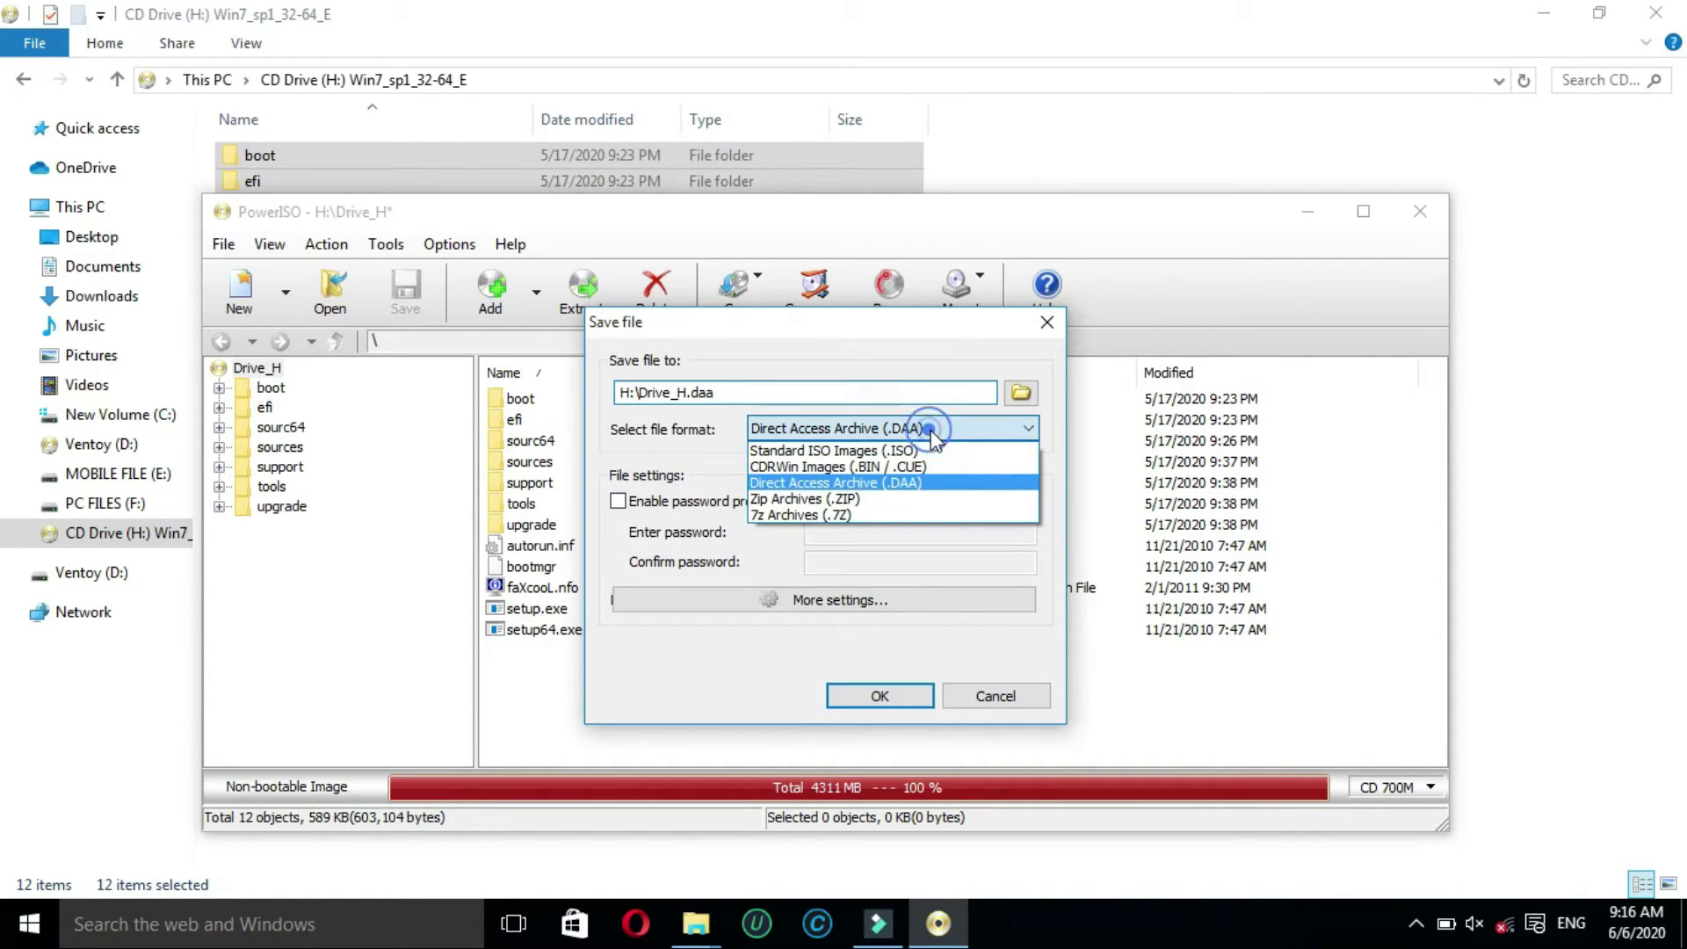
click(876, 458)
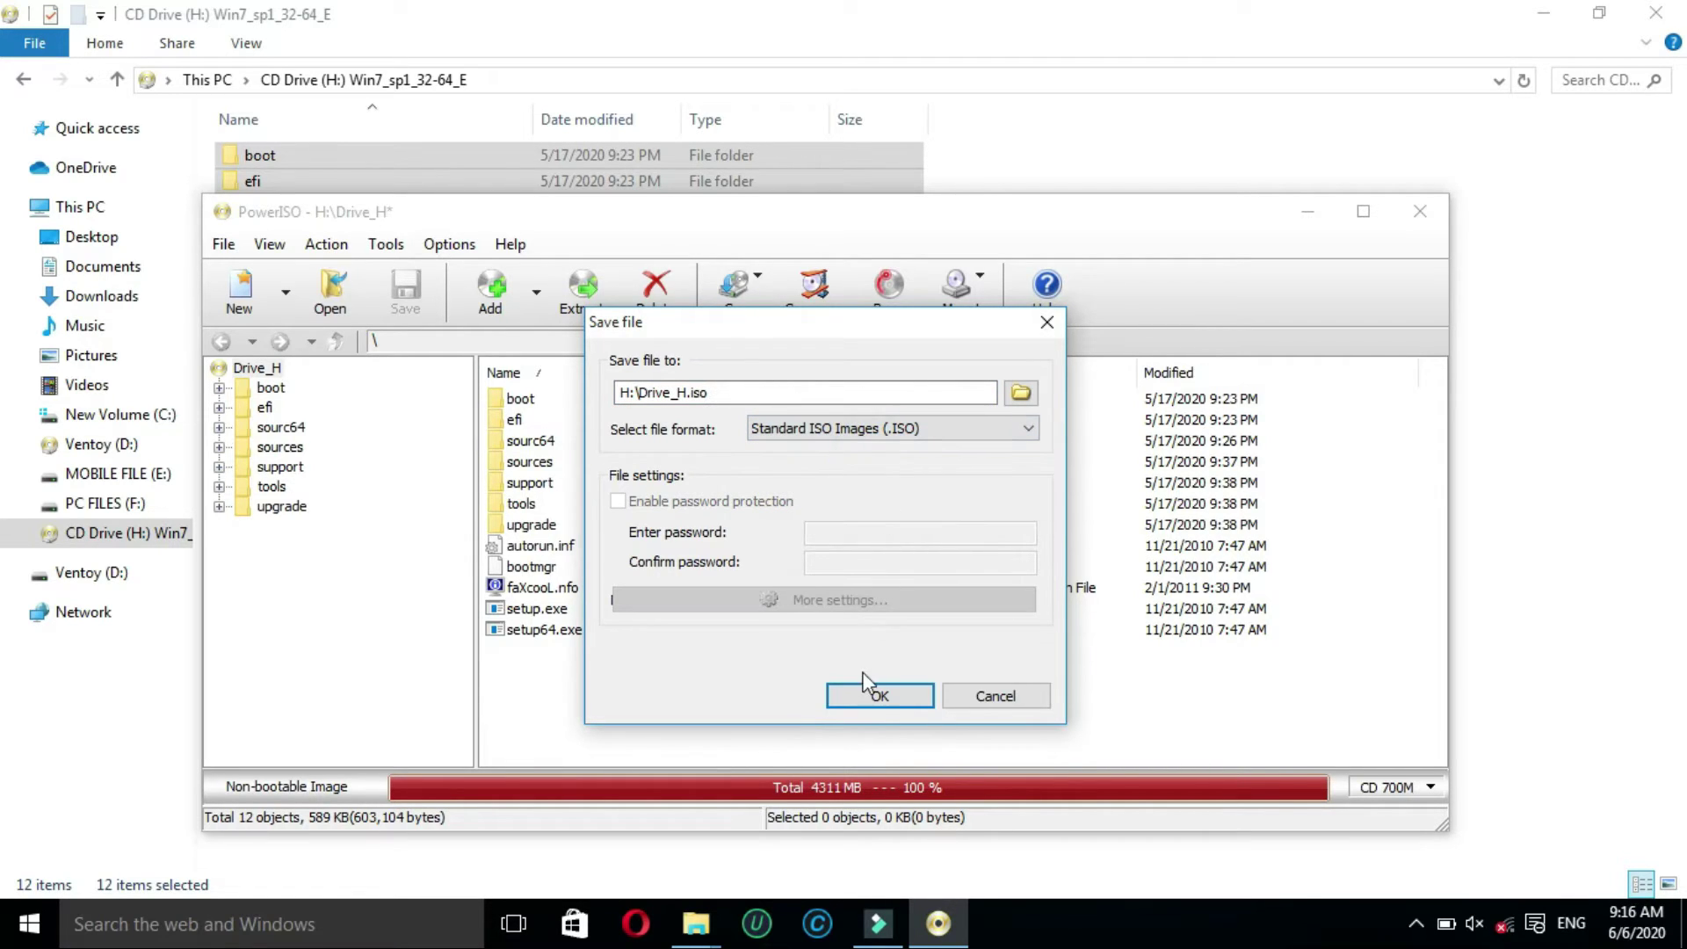
click(1032, 396)
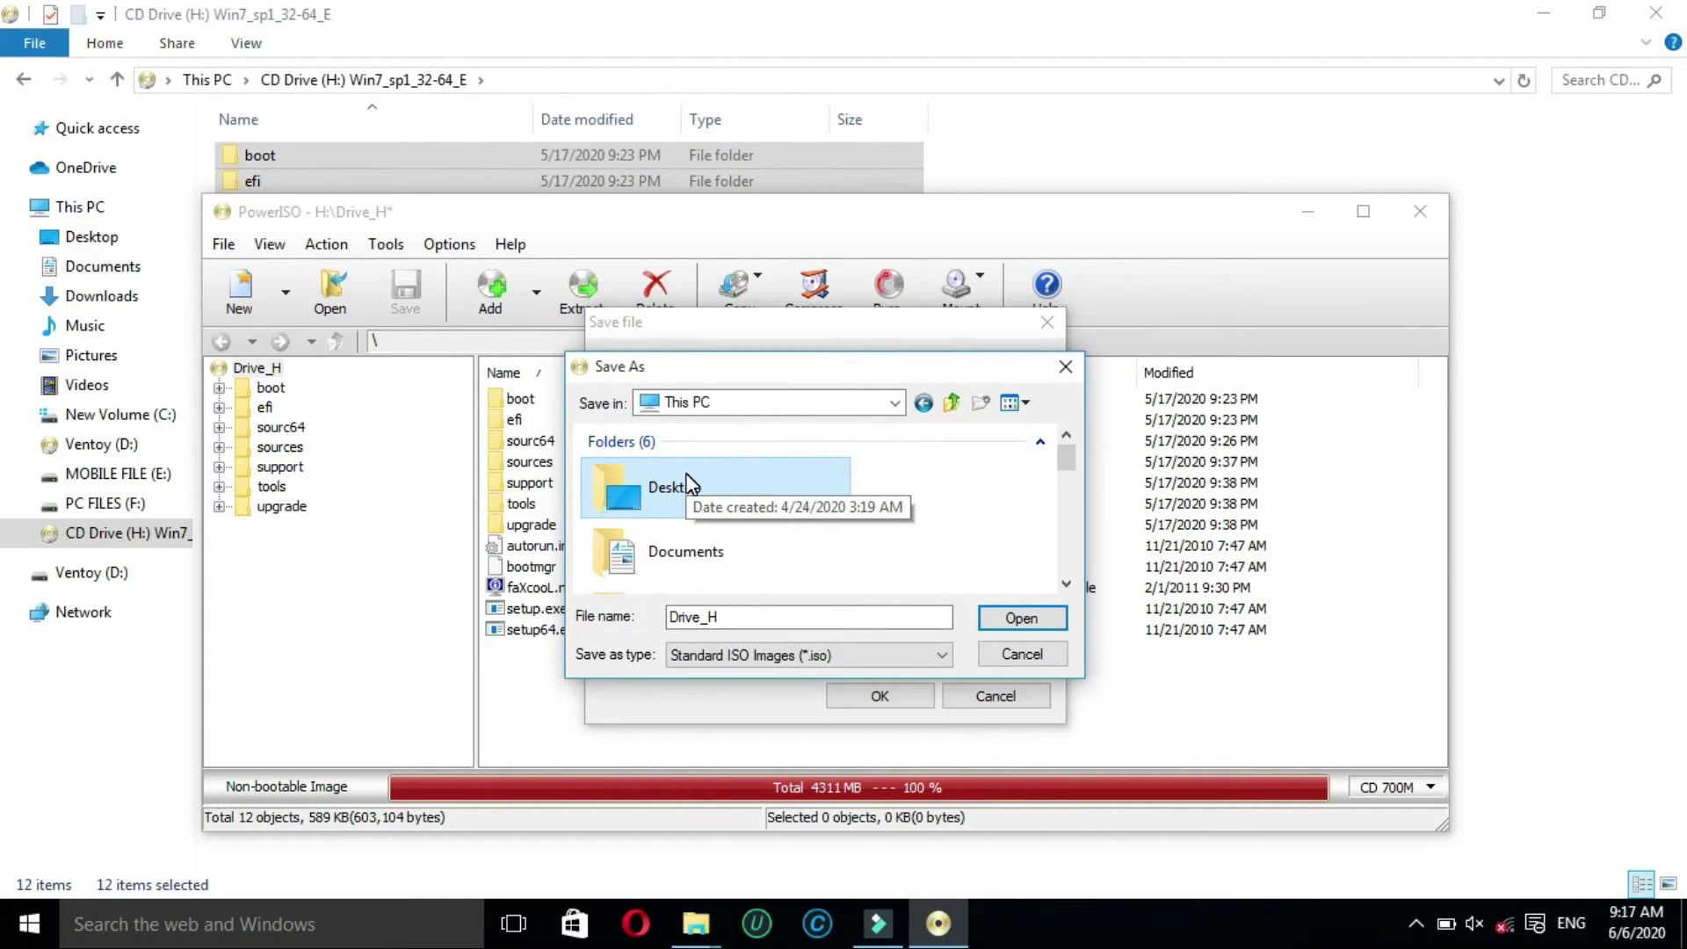
Save the image as Drive_H.iso in the Desktop folder.
double_click(738, 490)
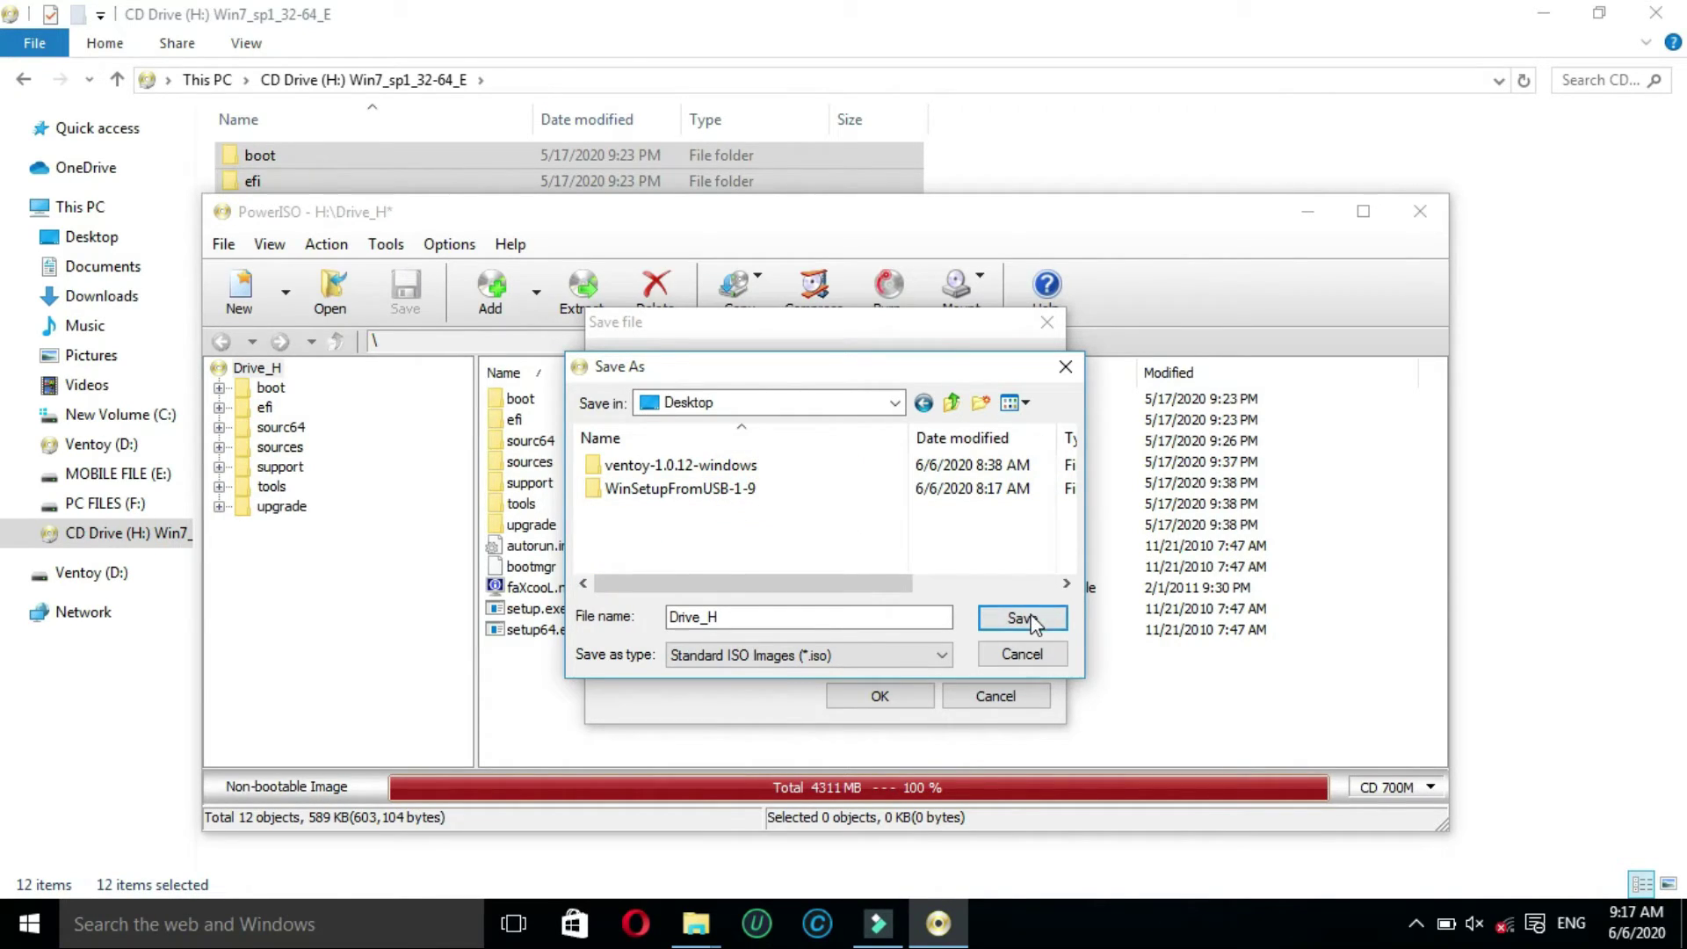
double_click(742, 616)
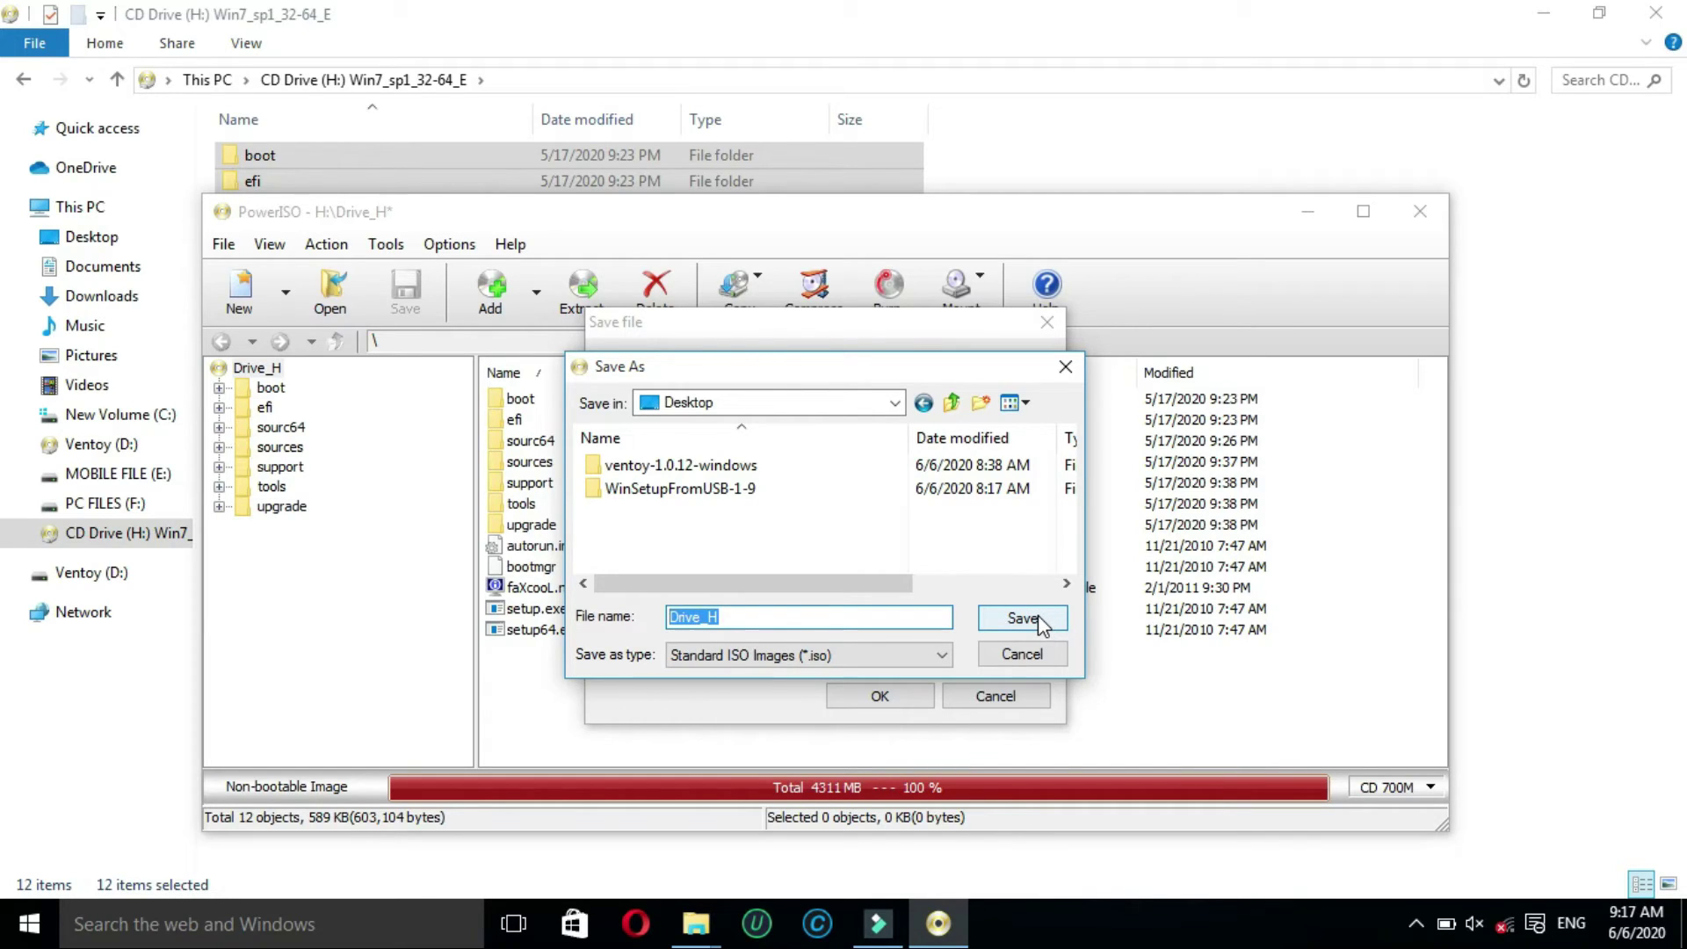
click(1039, 622)
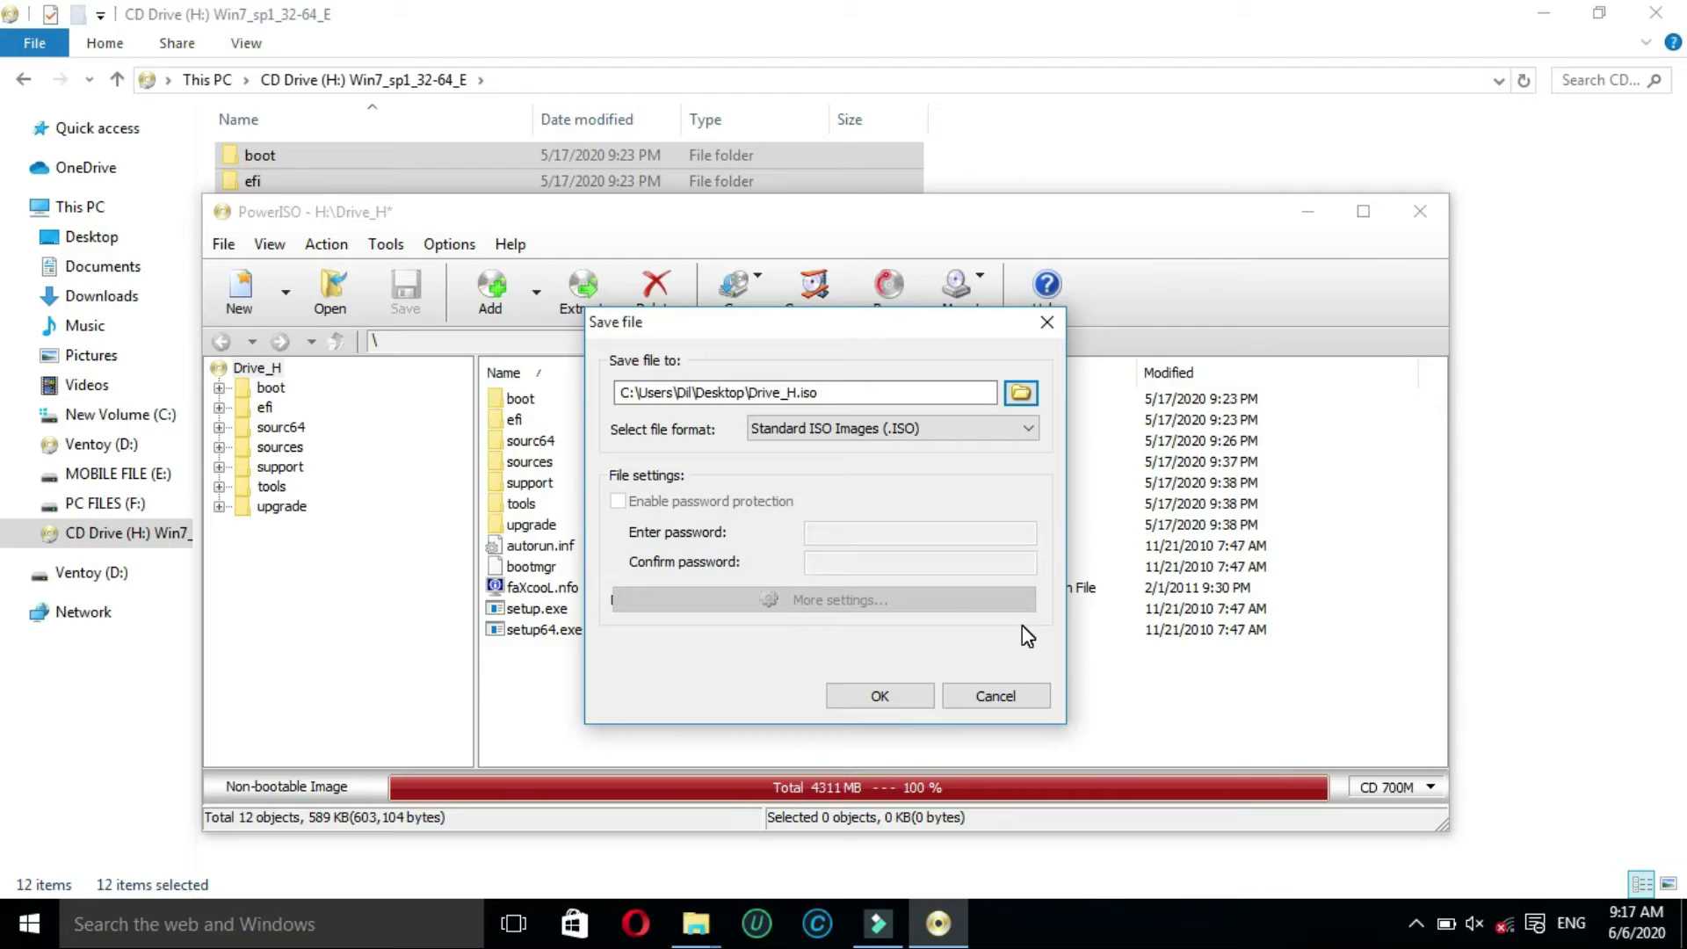